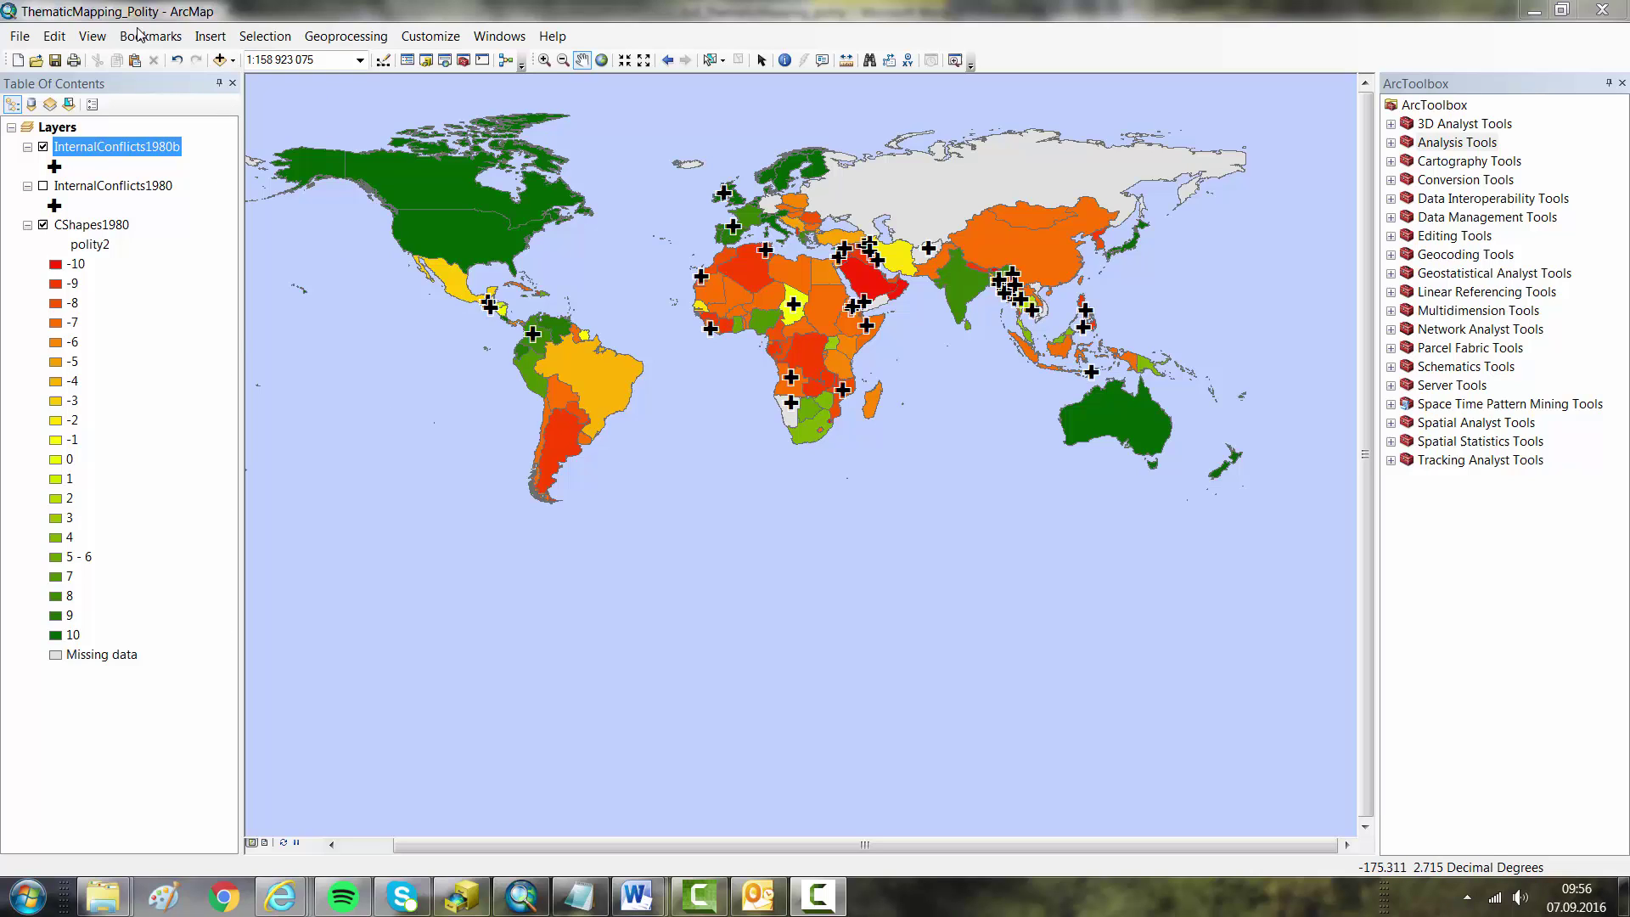
Step: Start a new graph for the InternalConflicts1980b layer from the View menu and choose Histogram as its type
click(89, 36)
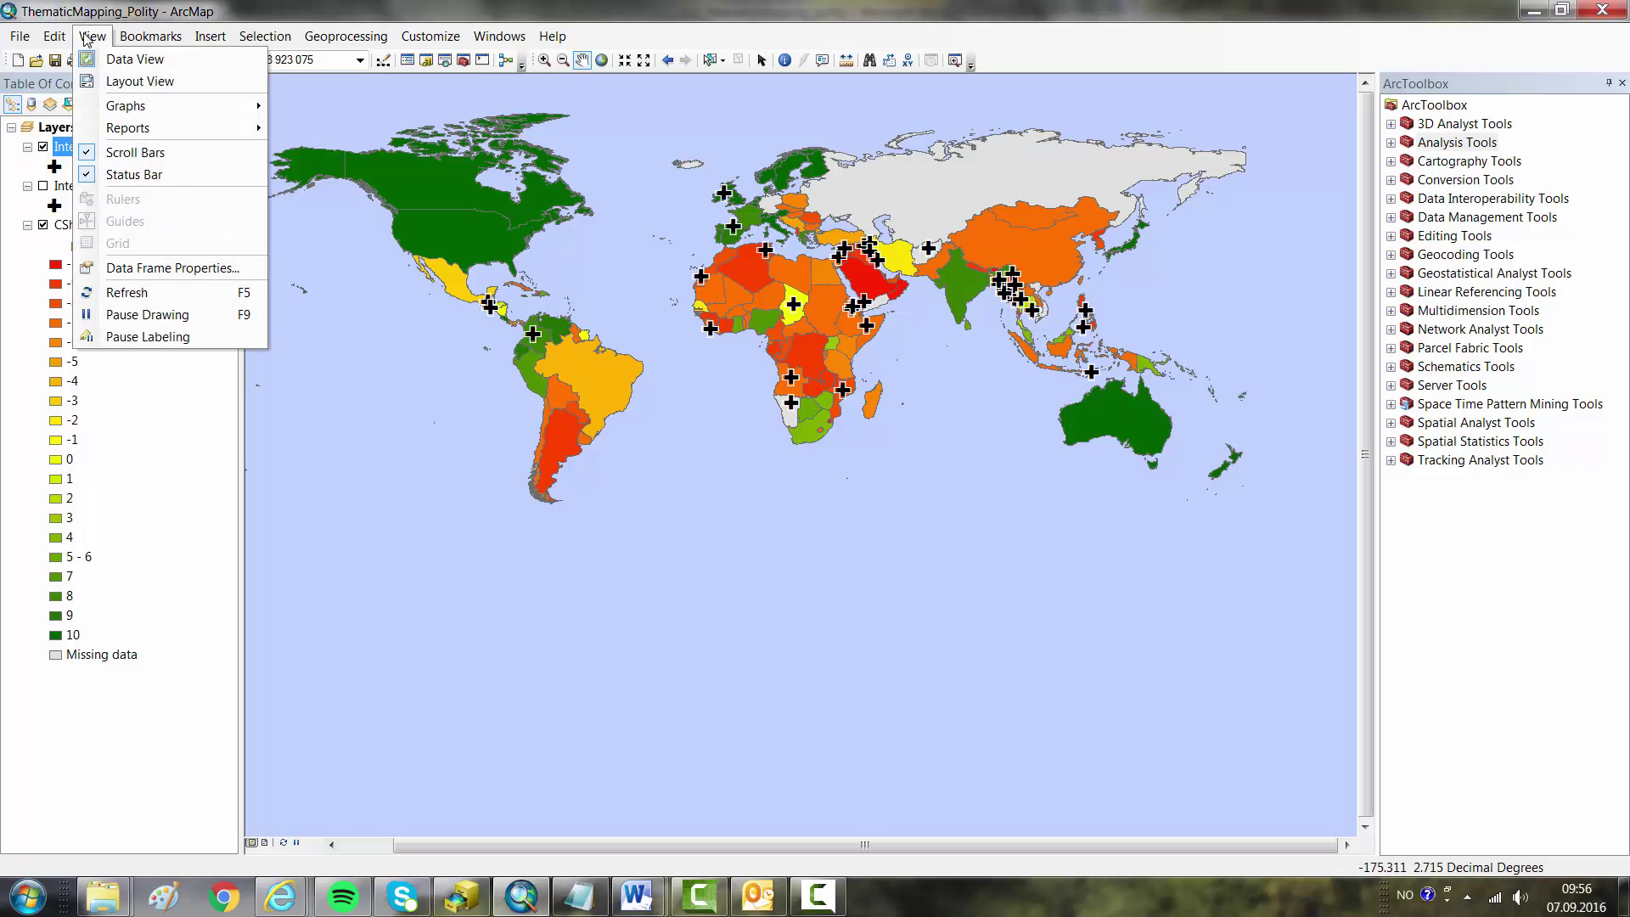
mouse_move(98, 102)
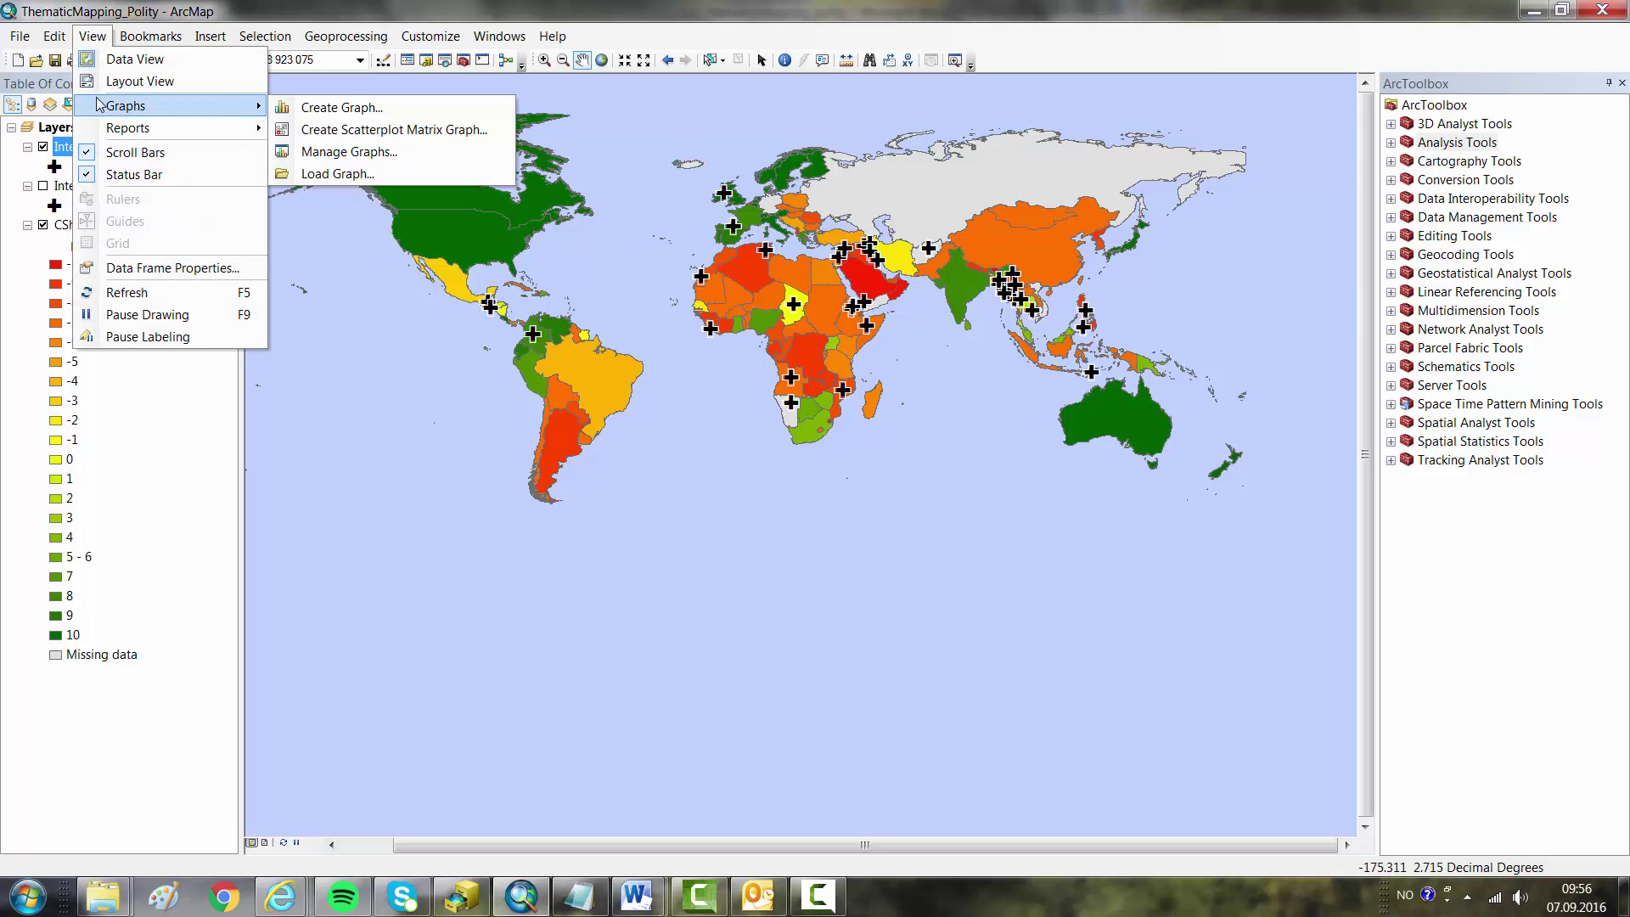
click(327, 109)
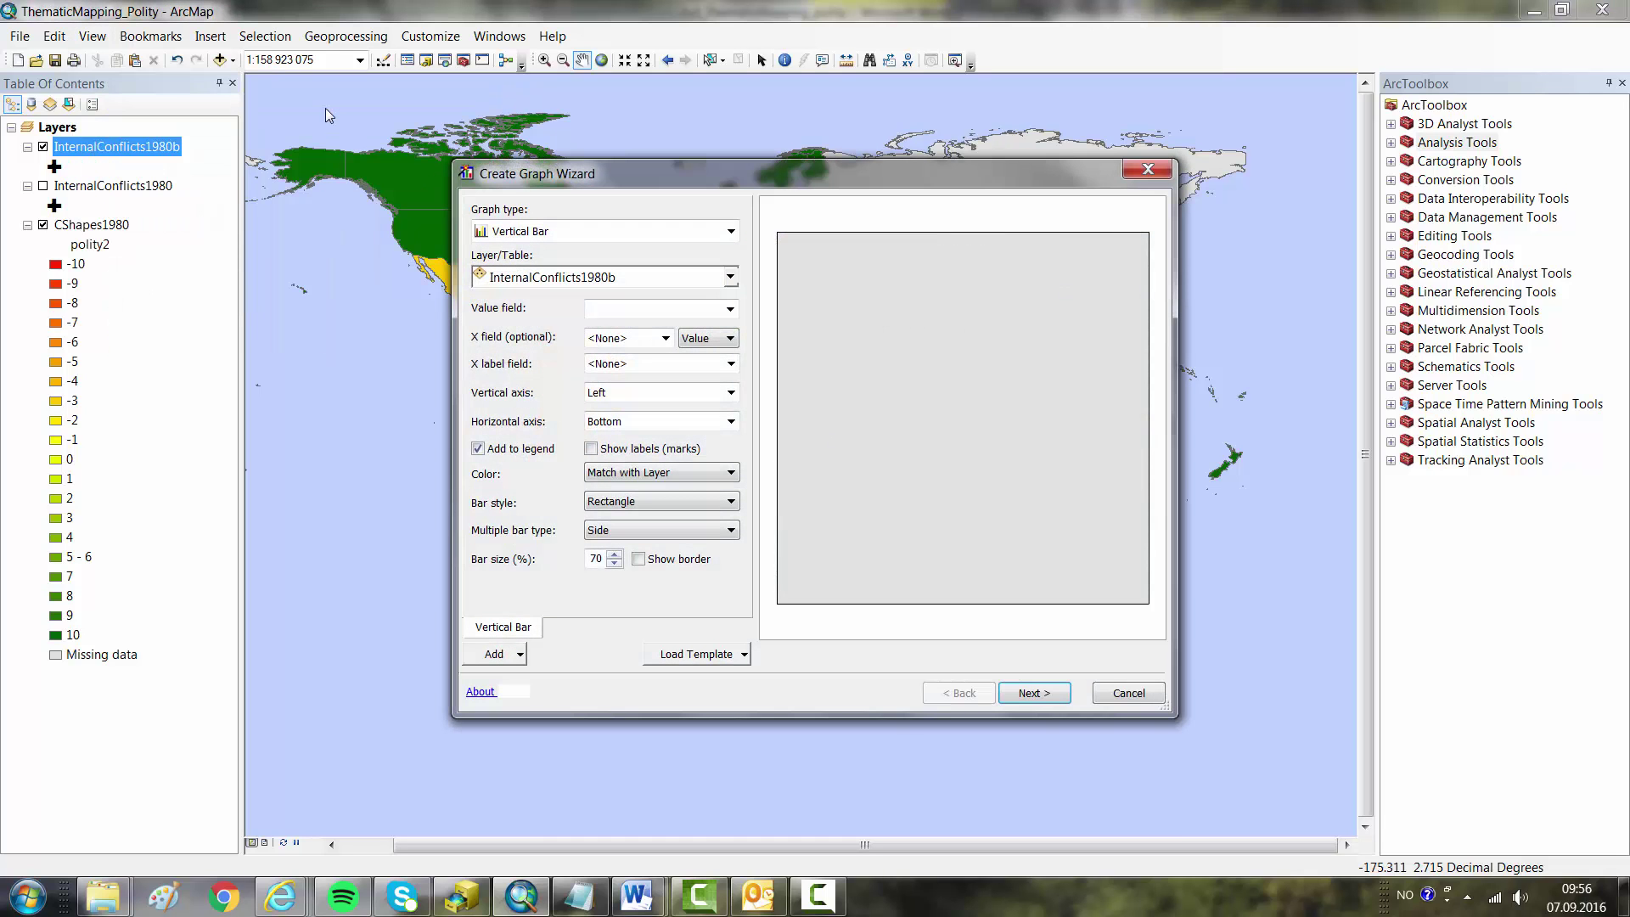
drag(571, 167, 431, 260)
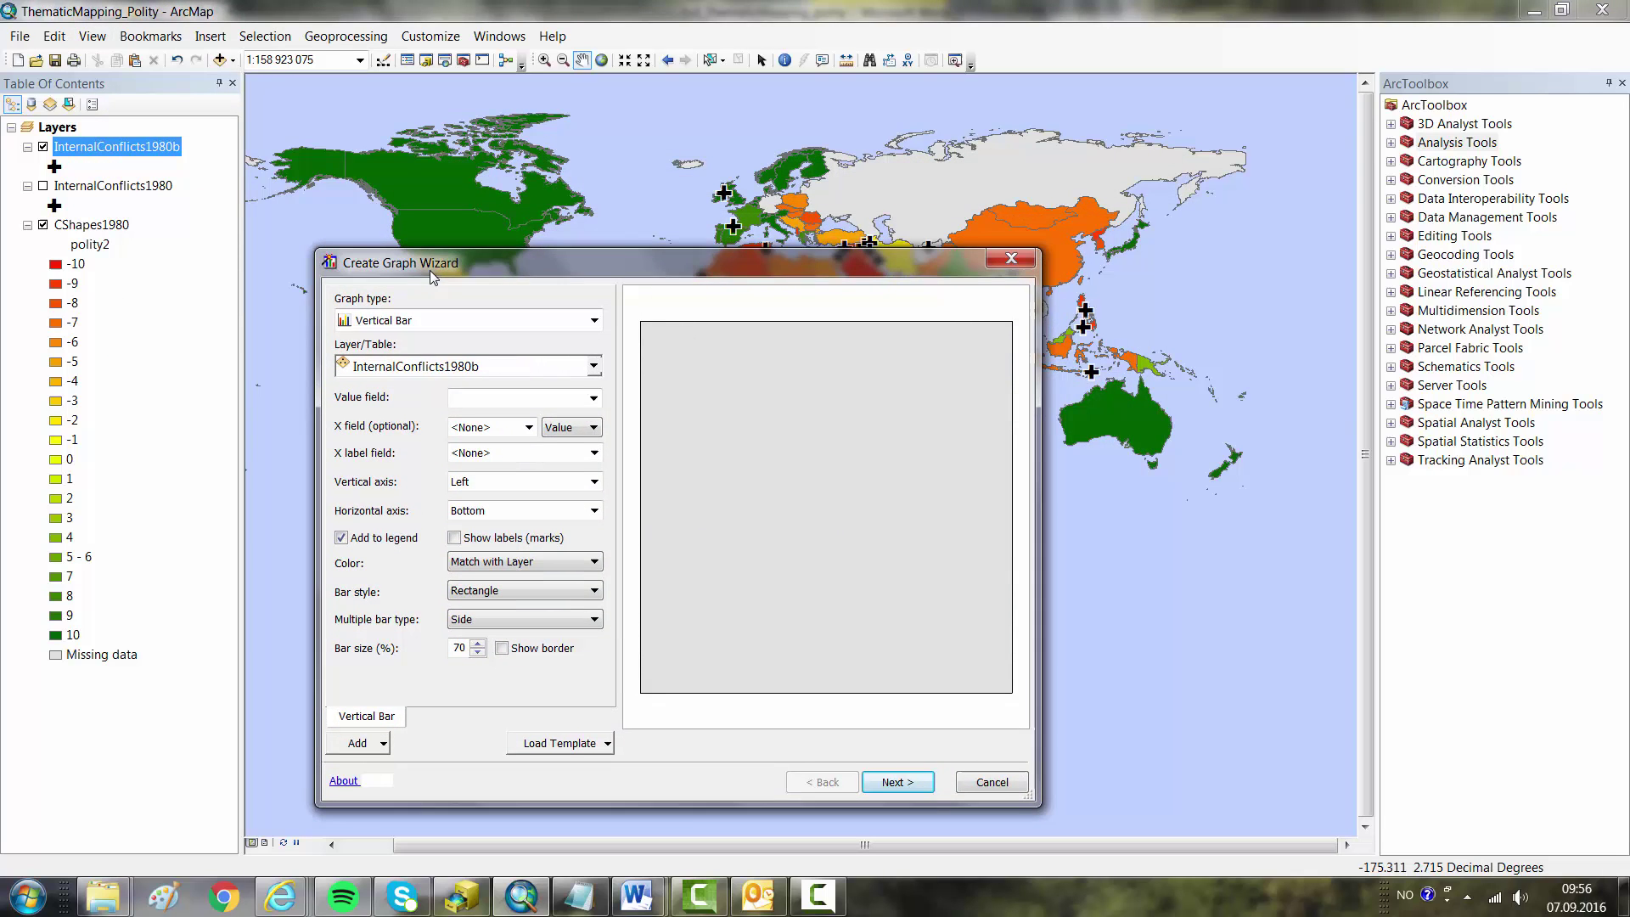
click(591, 324)
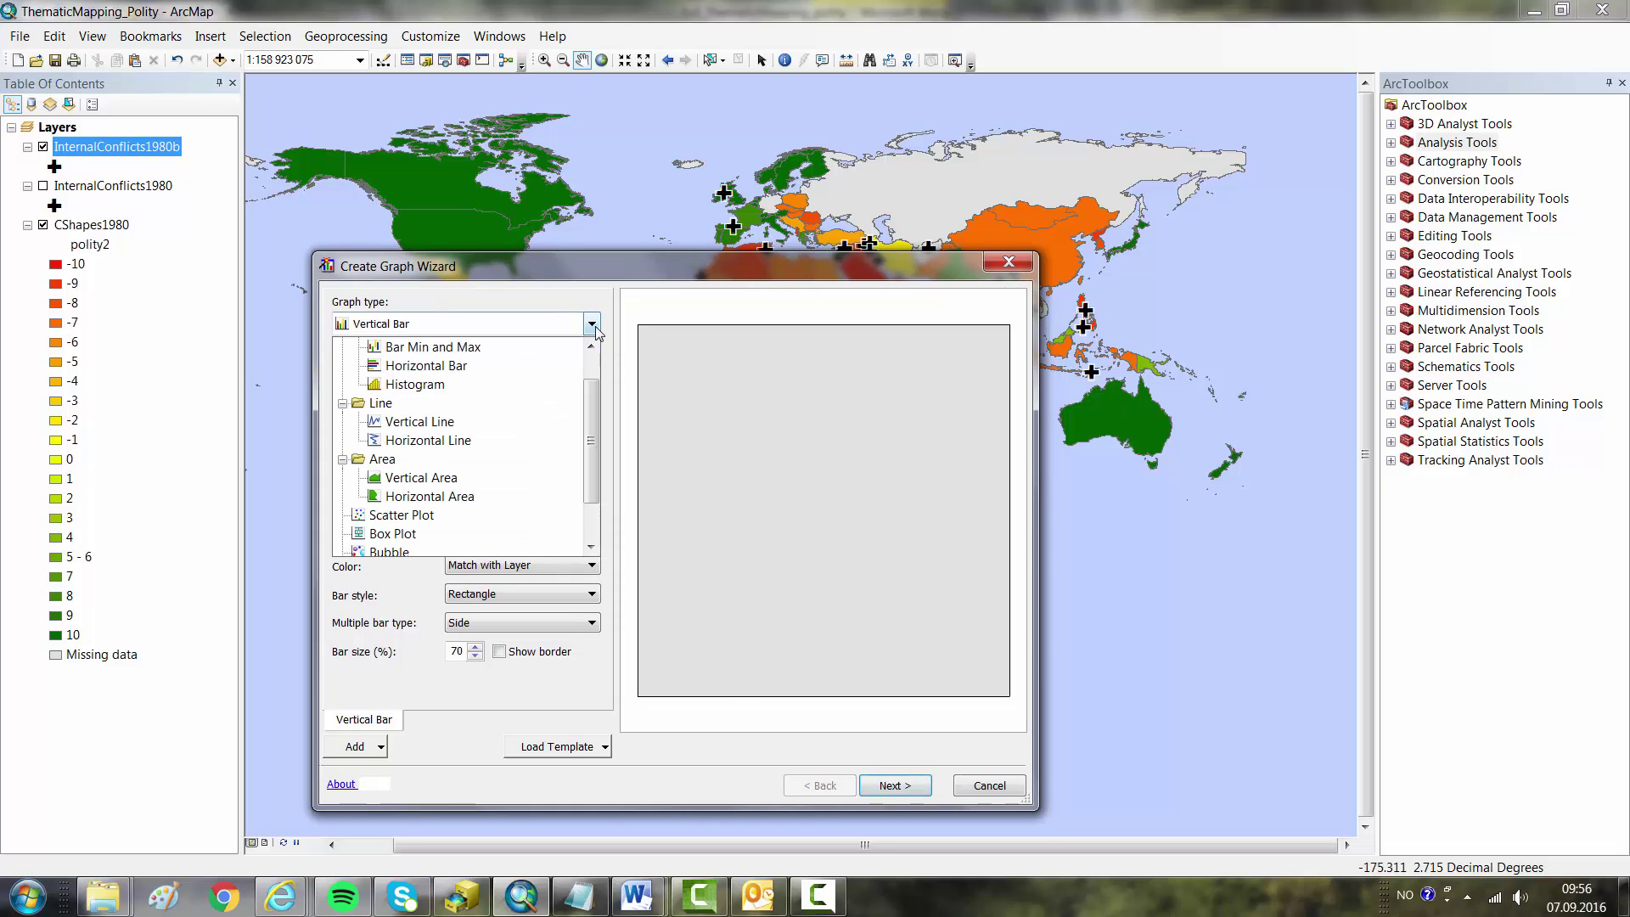
click(436, 388)
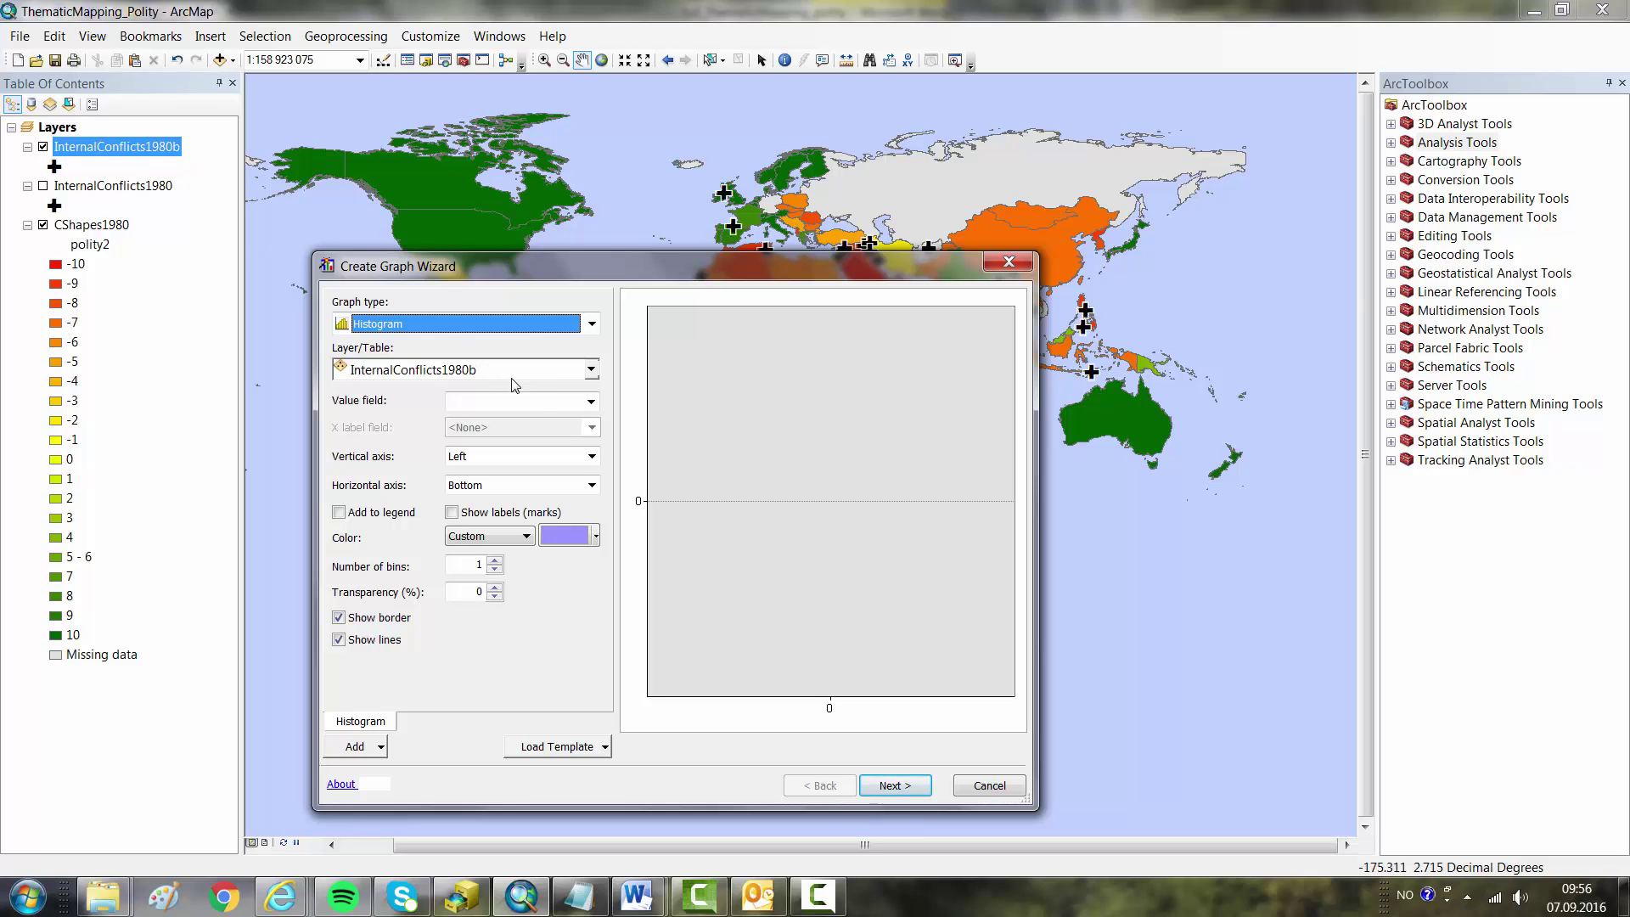
Step: Plot the polity2 field with 22 bins, widening the wizard to preview the histogram
click(590, 401)
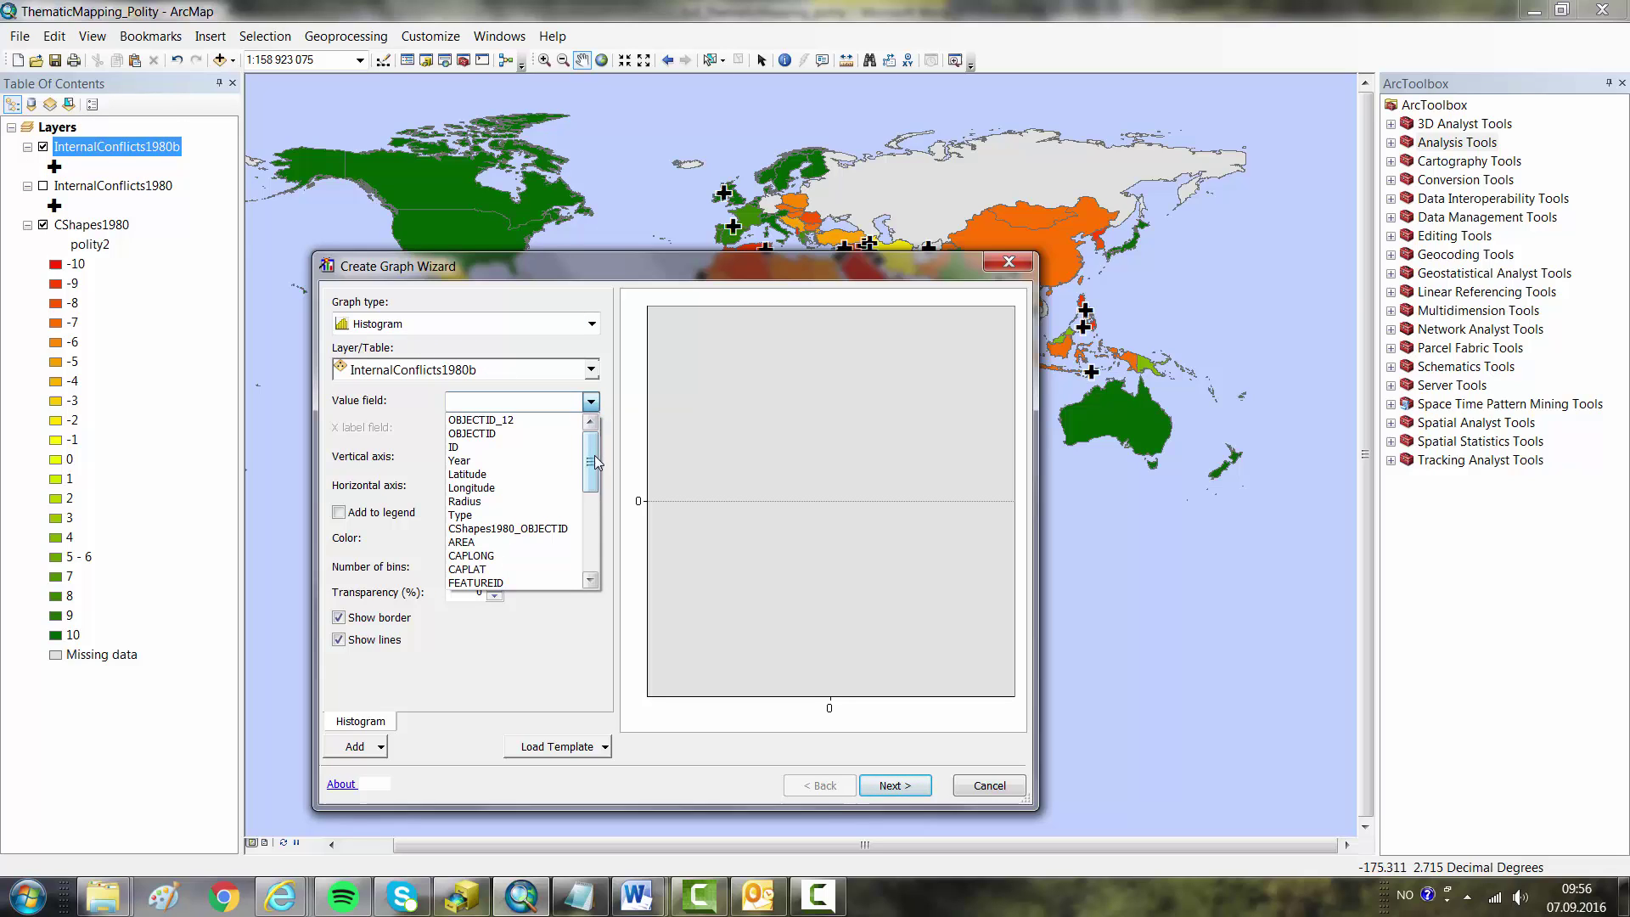
drag(597, 463, 596, 539)
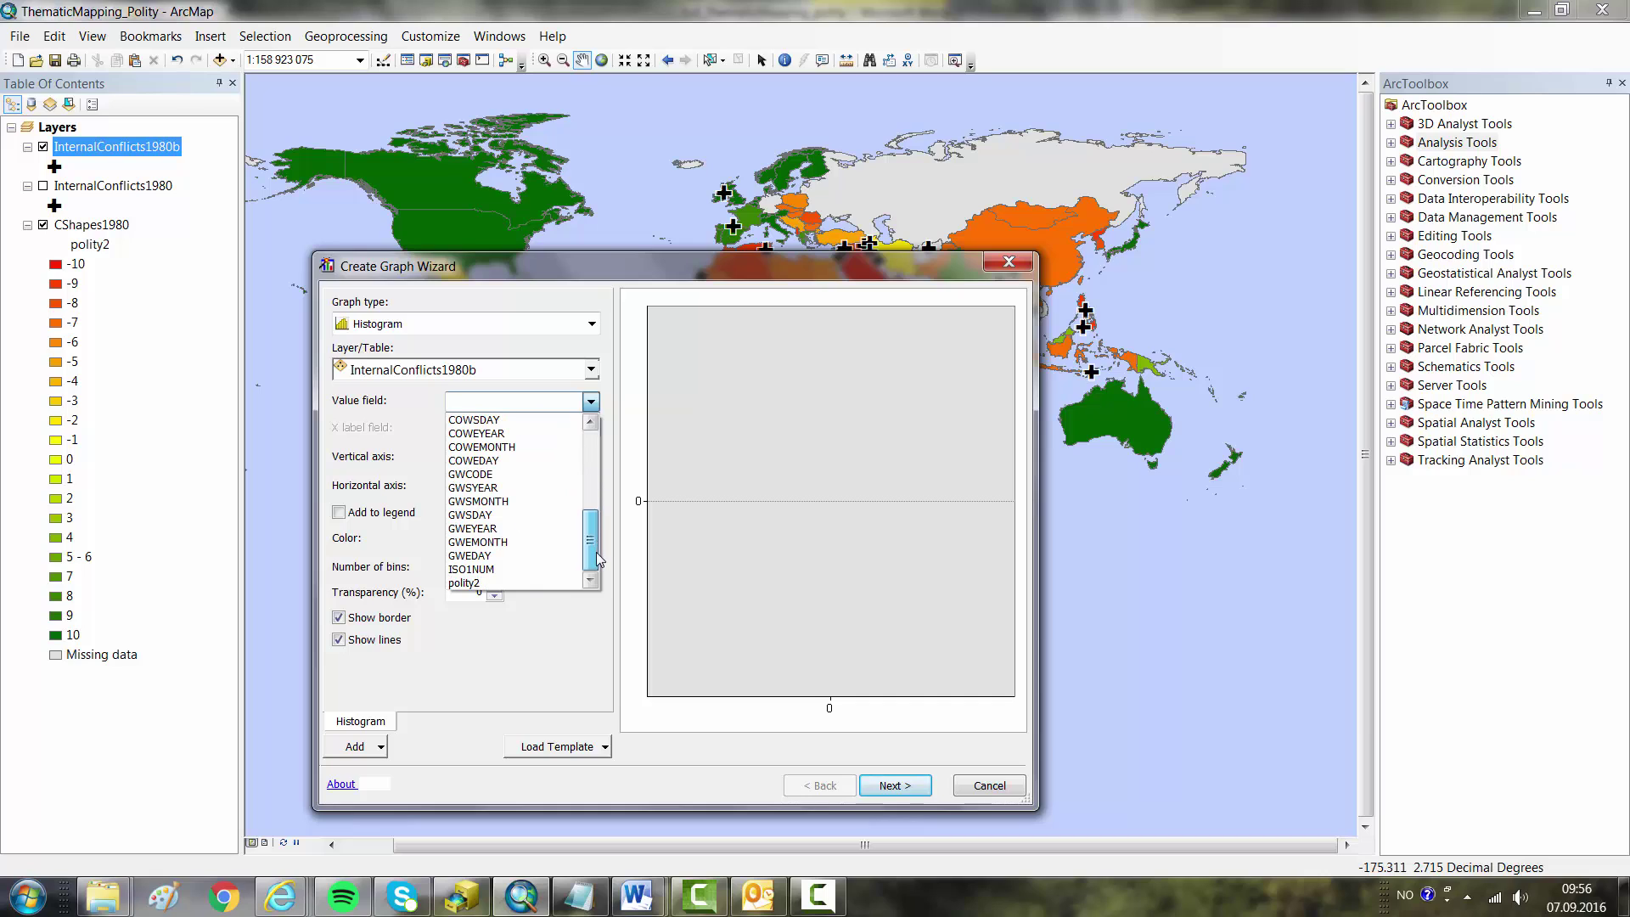
click(490, 584)
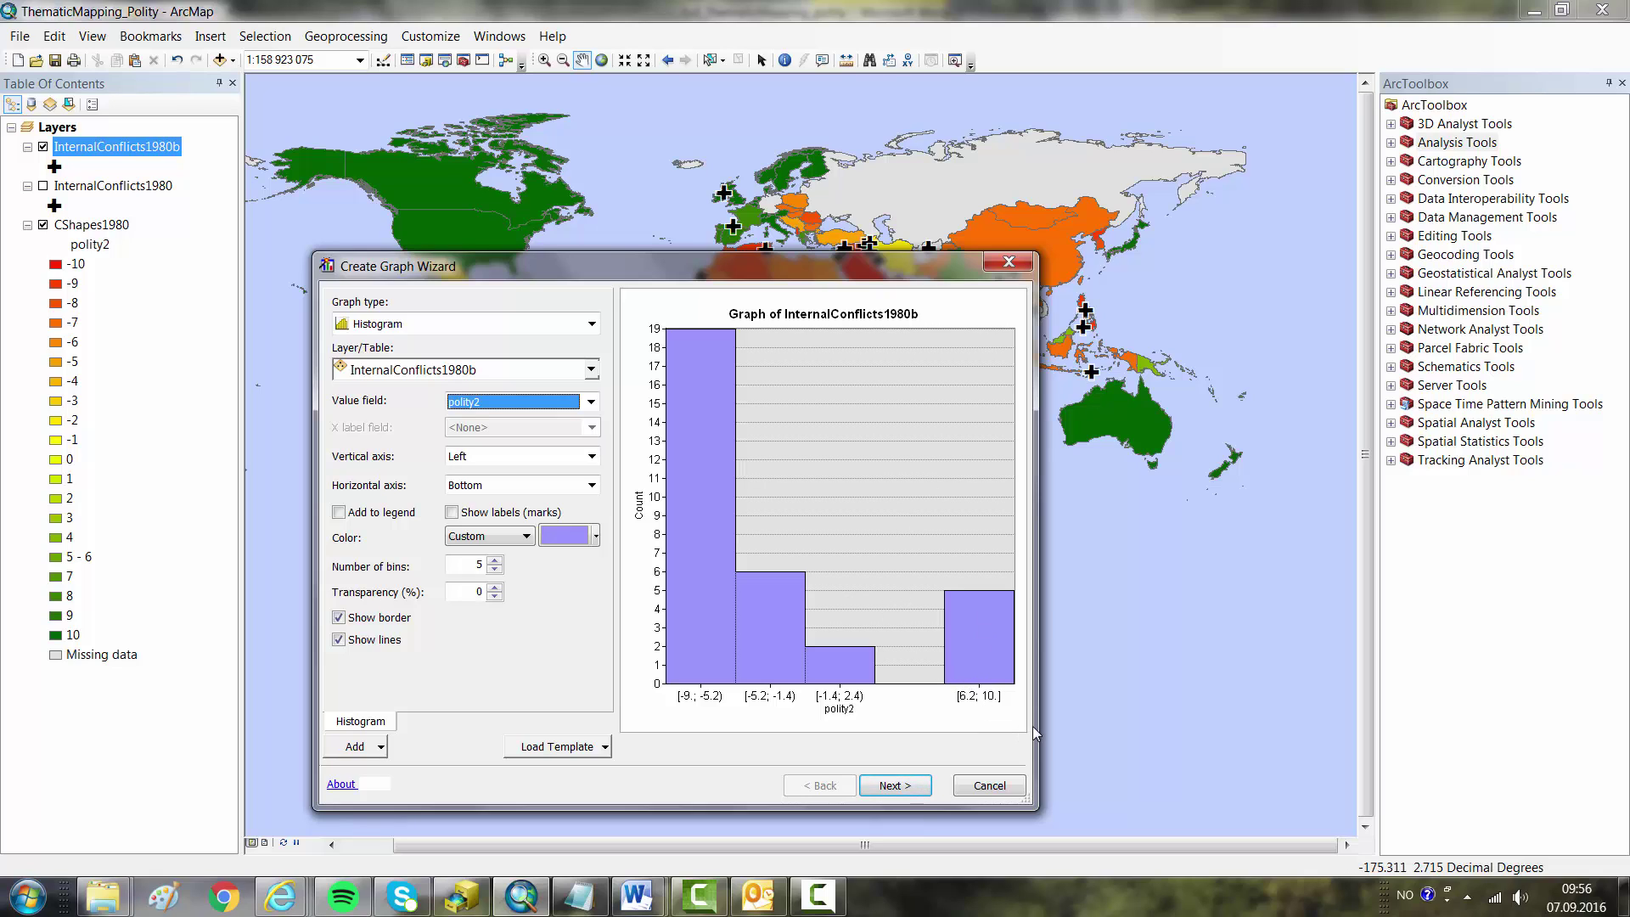
drag(1035, 726, 1332, 726)
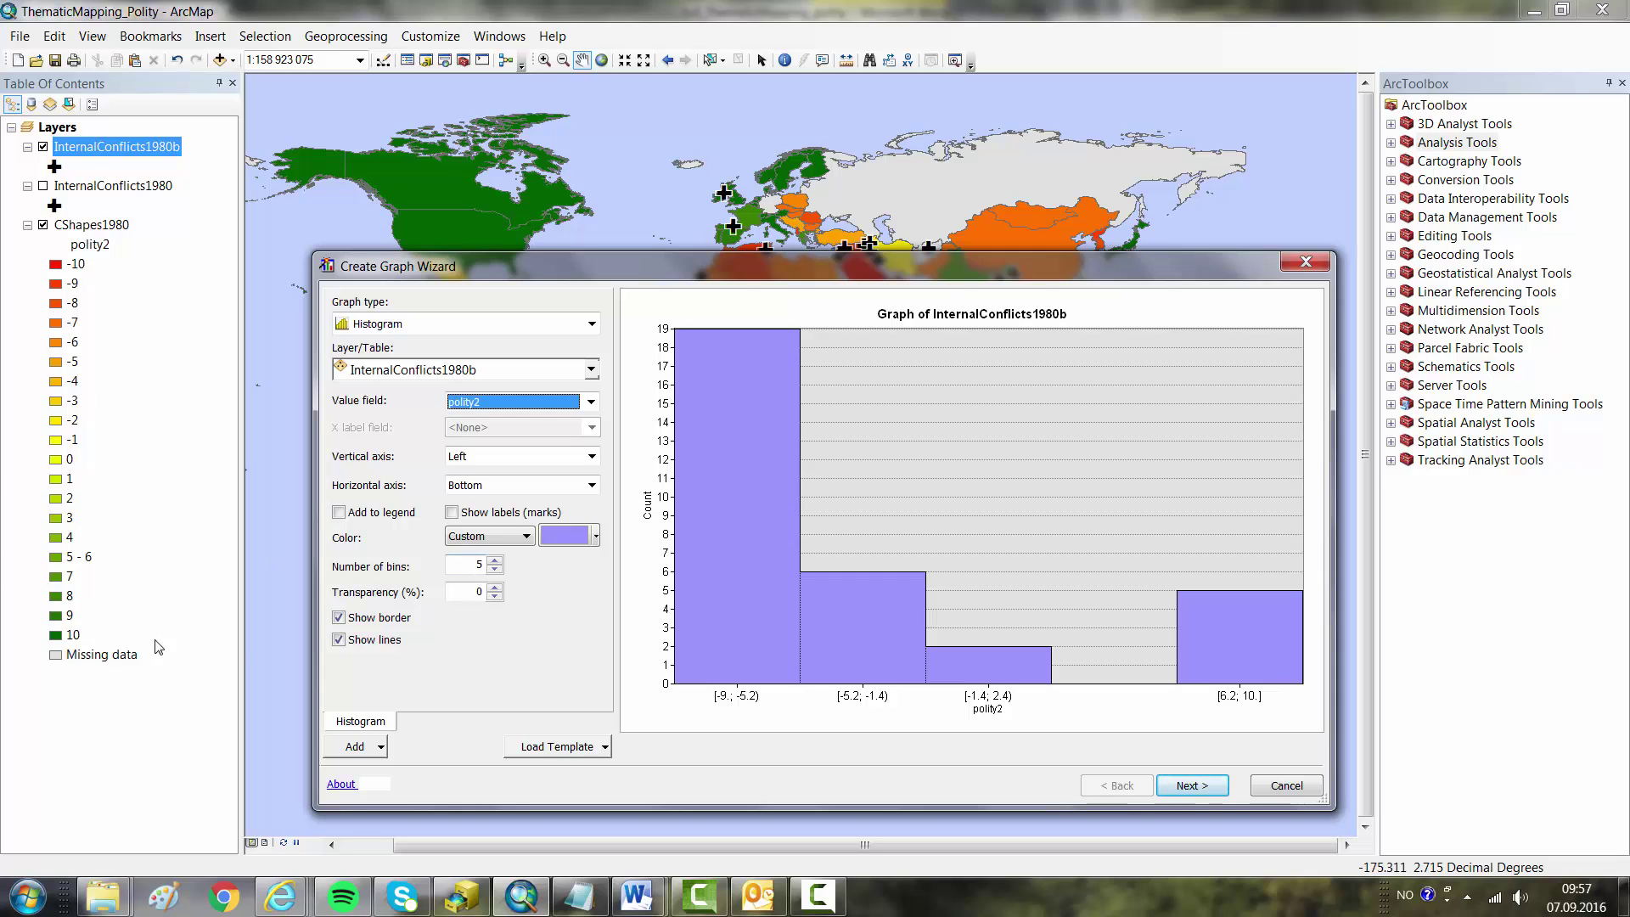
double_click(480, 566)
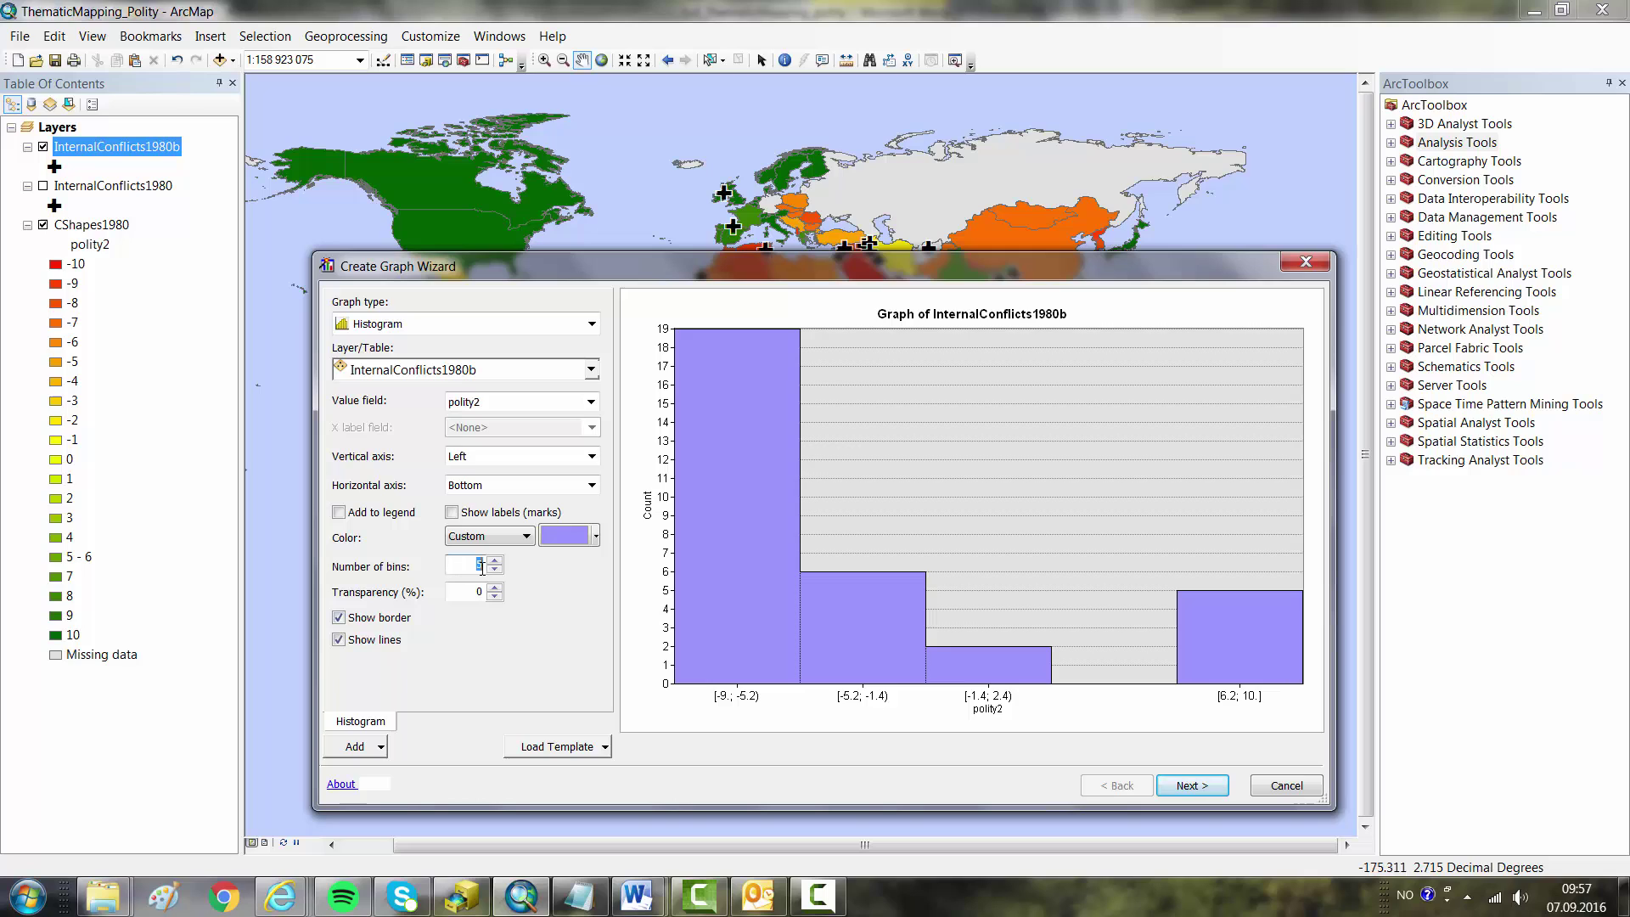
text(22)
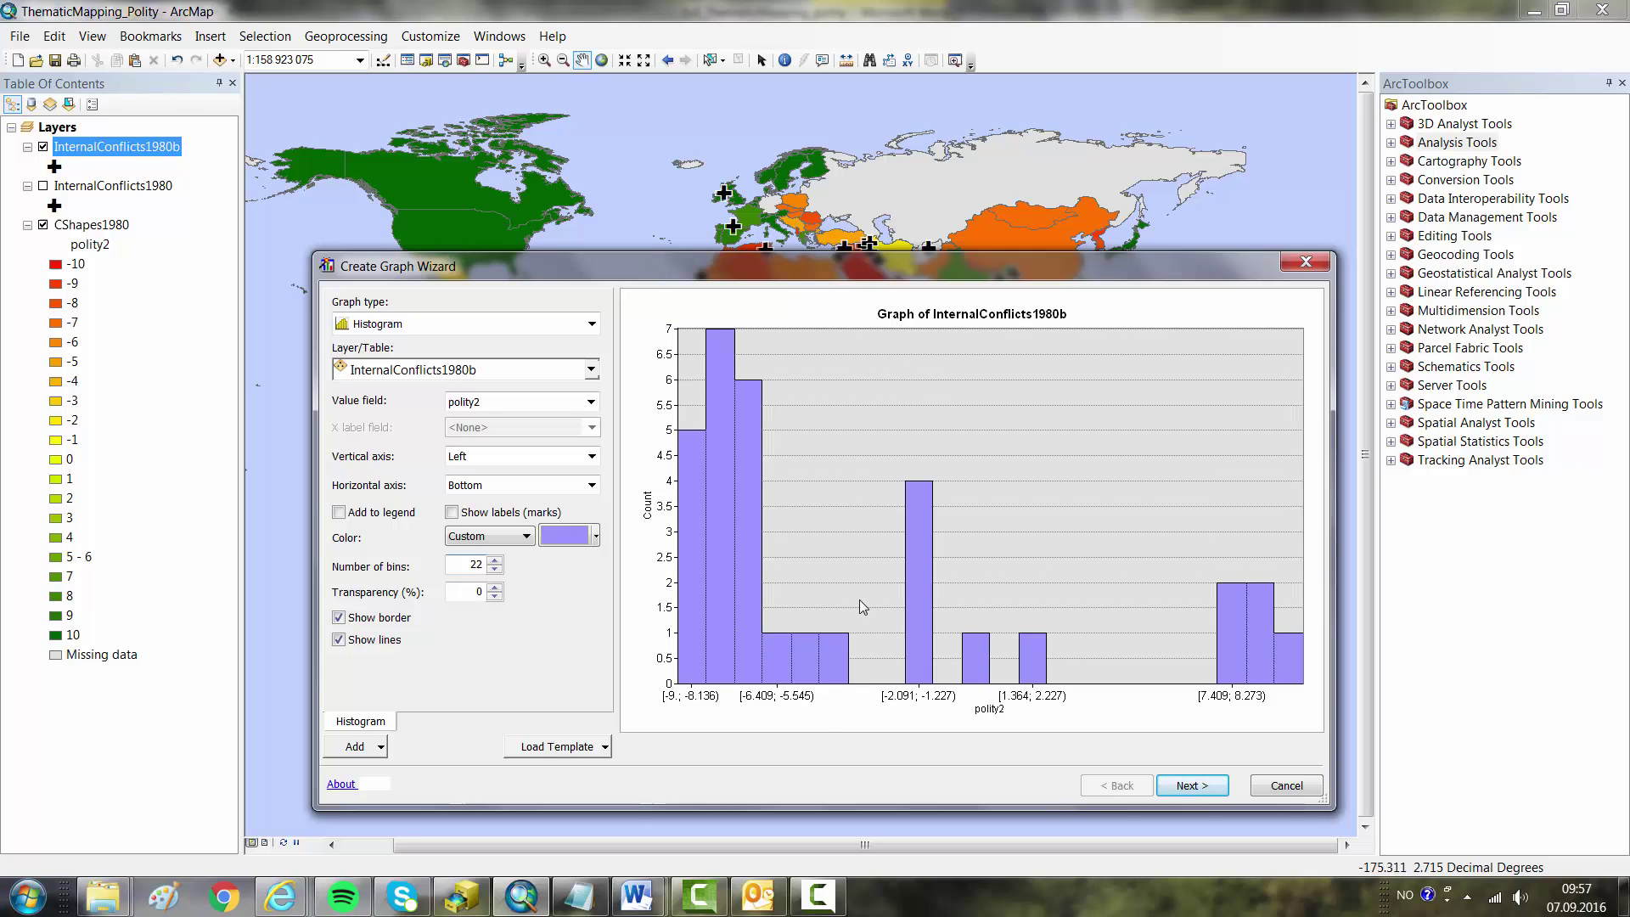
click(1199, 792)
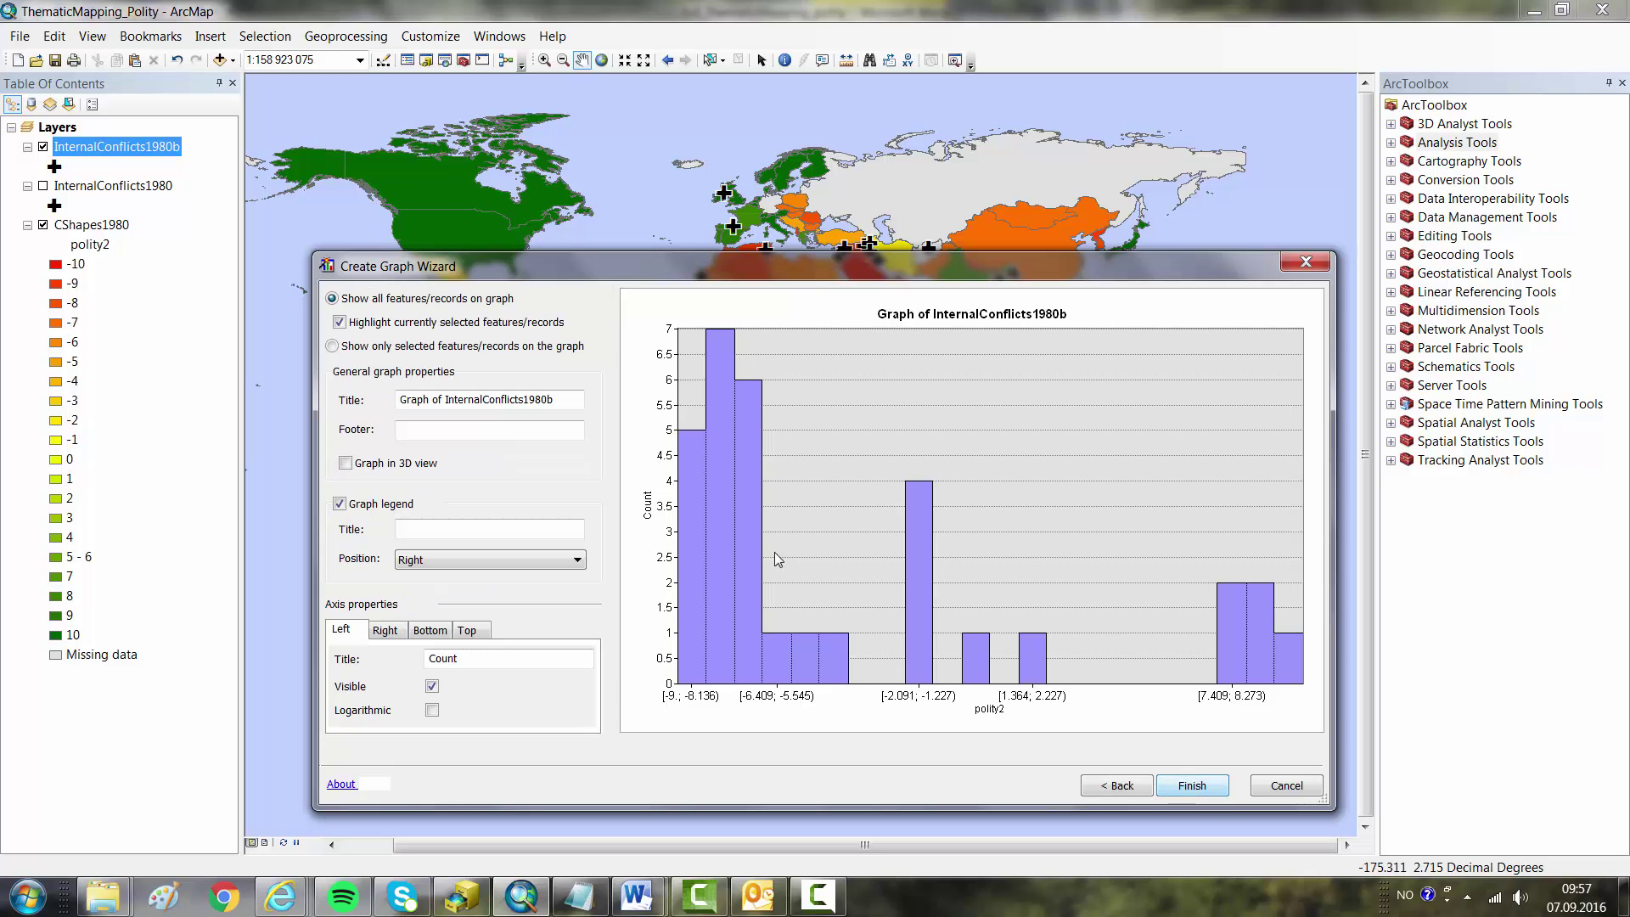
Step: Title the graph 'Democracy levels for countries affected by conflic in 1980', label the bottom axis 'polity index', and finish
click(565, 401)
drag(566, 402, 401, 380)
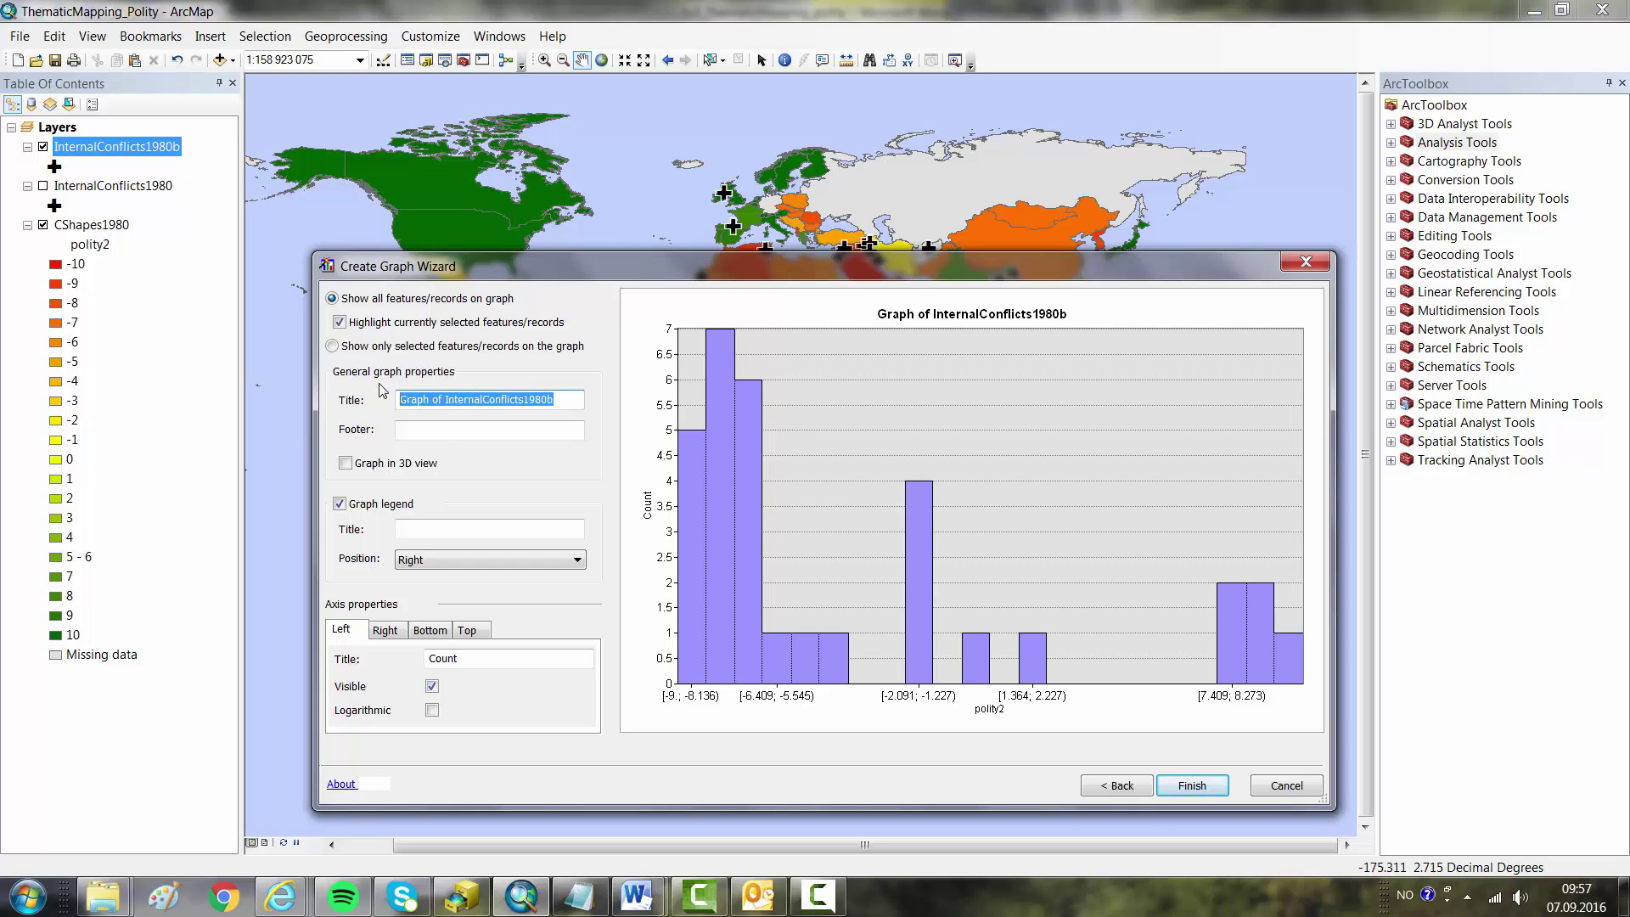
text(De)
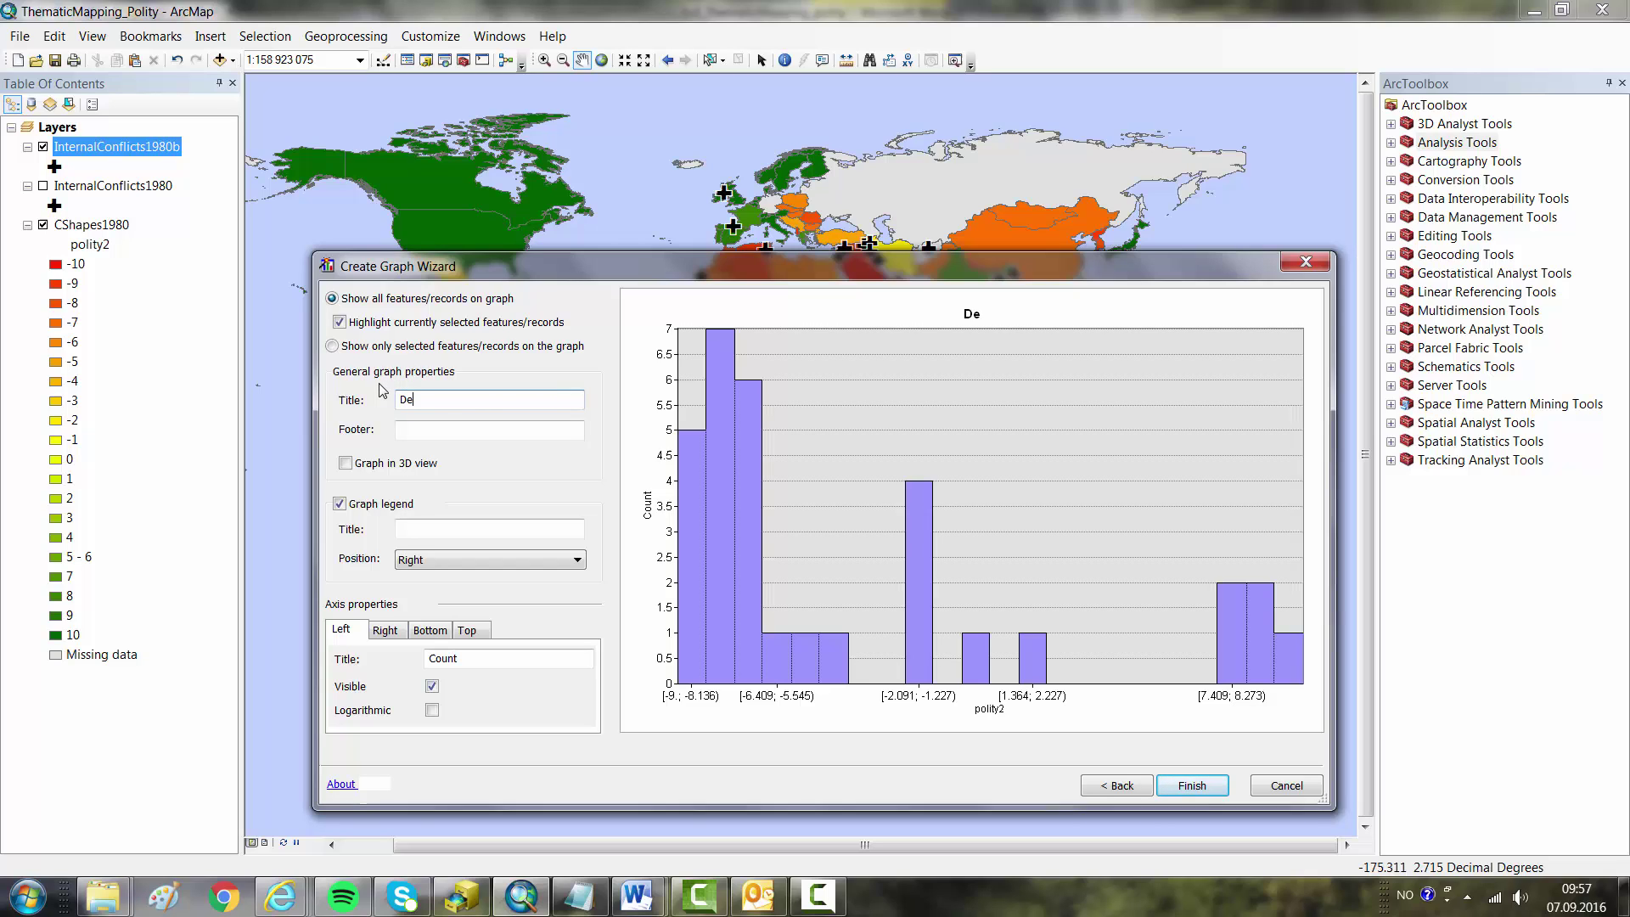
text(moc)
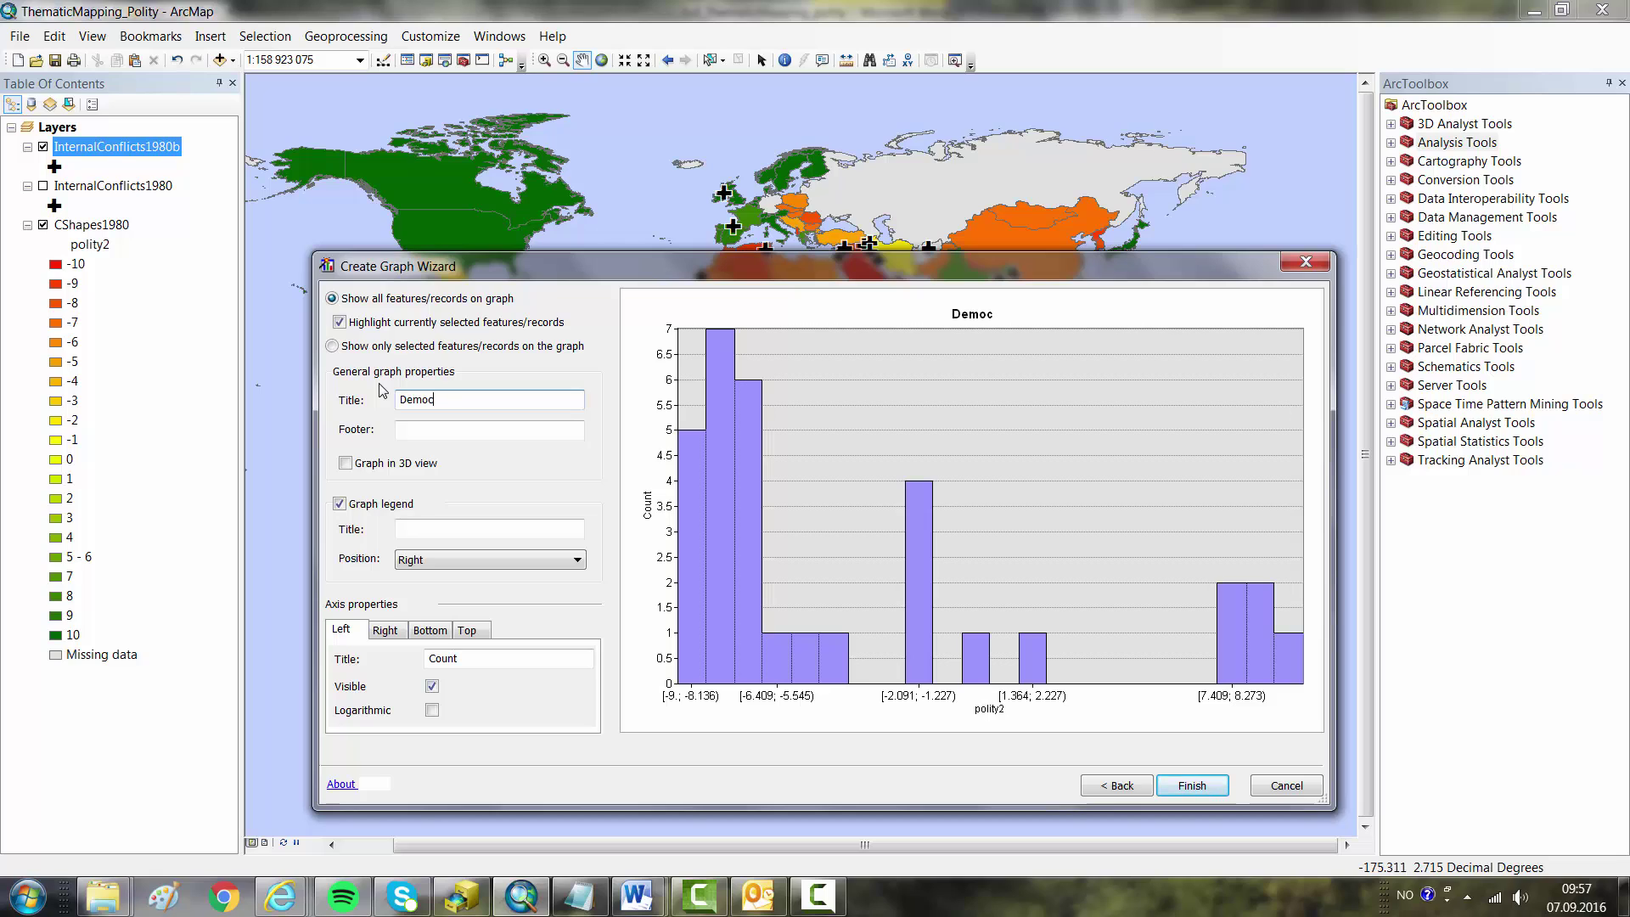
text(racy levels)
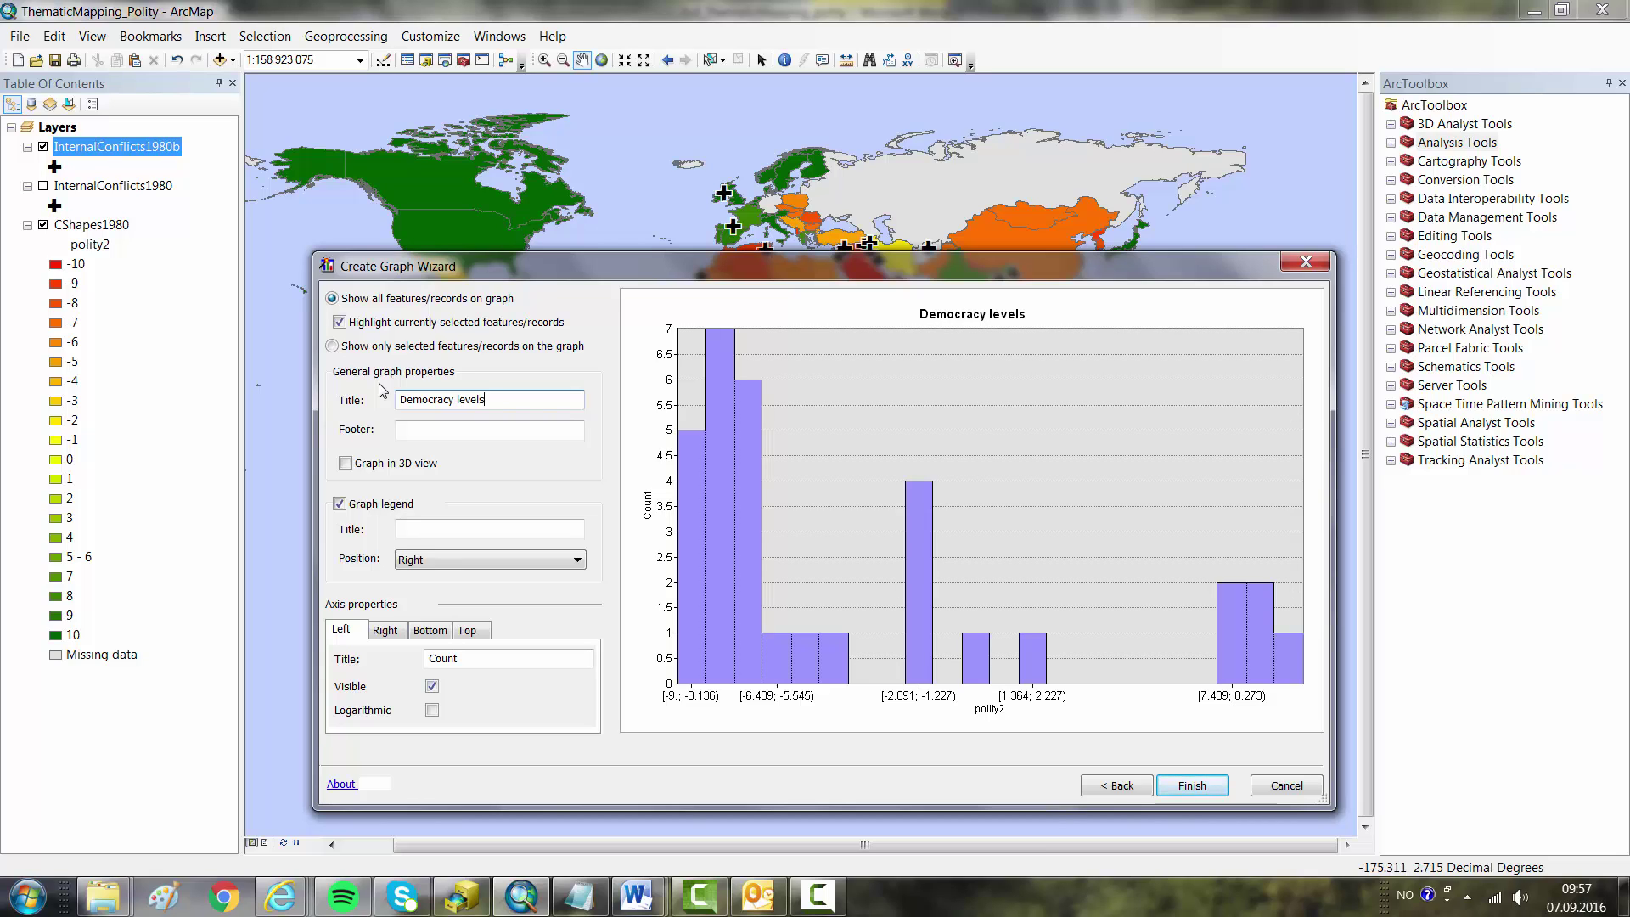
text( for coun)
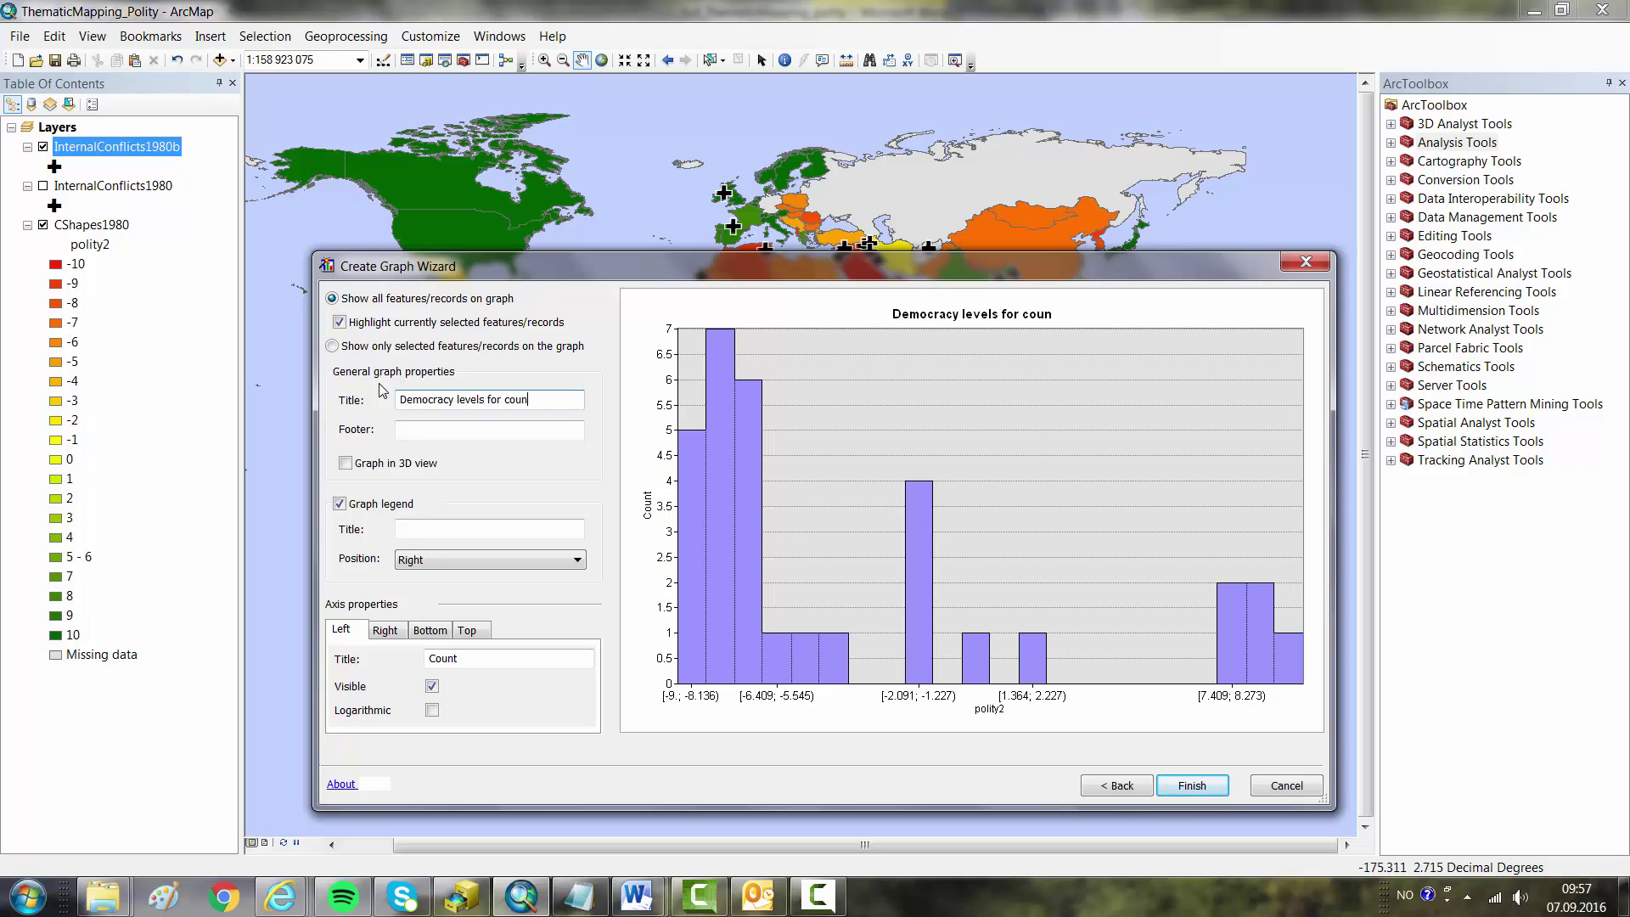
text(tries)
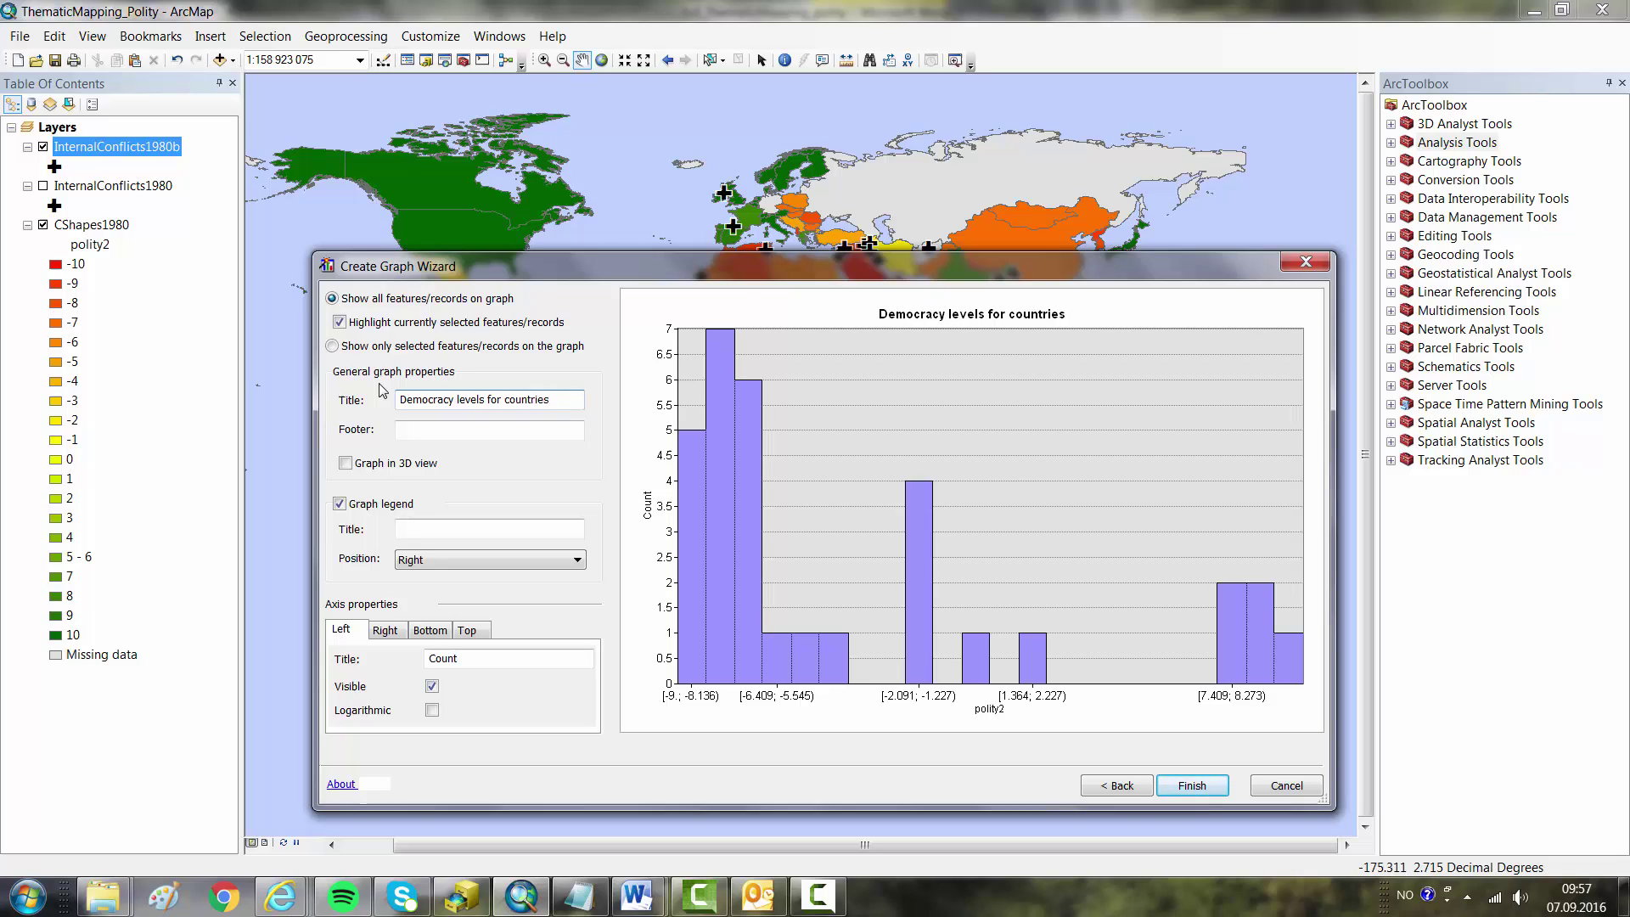
text( affected)
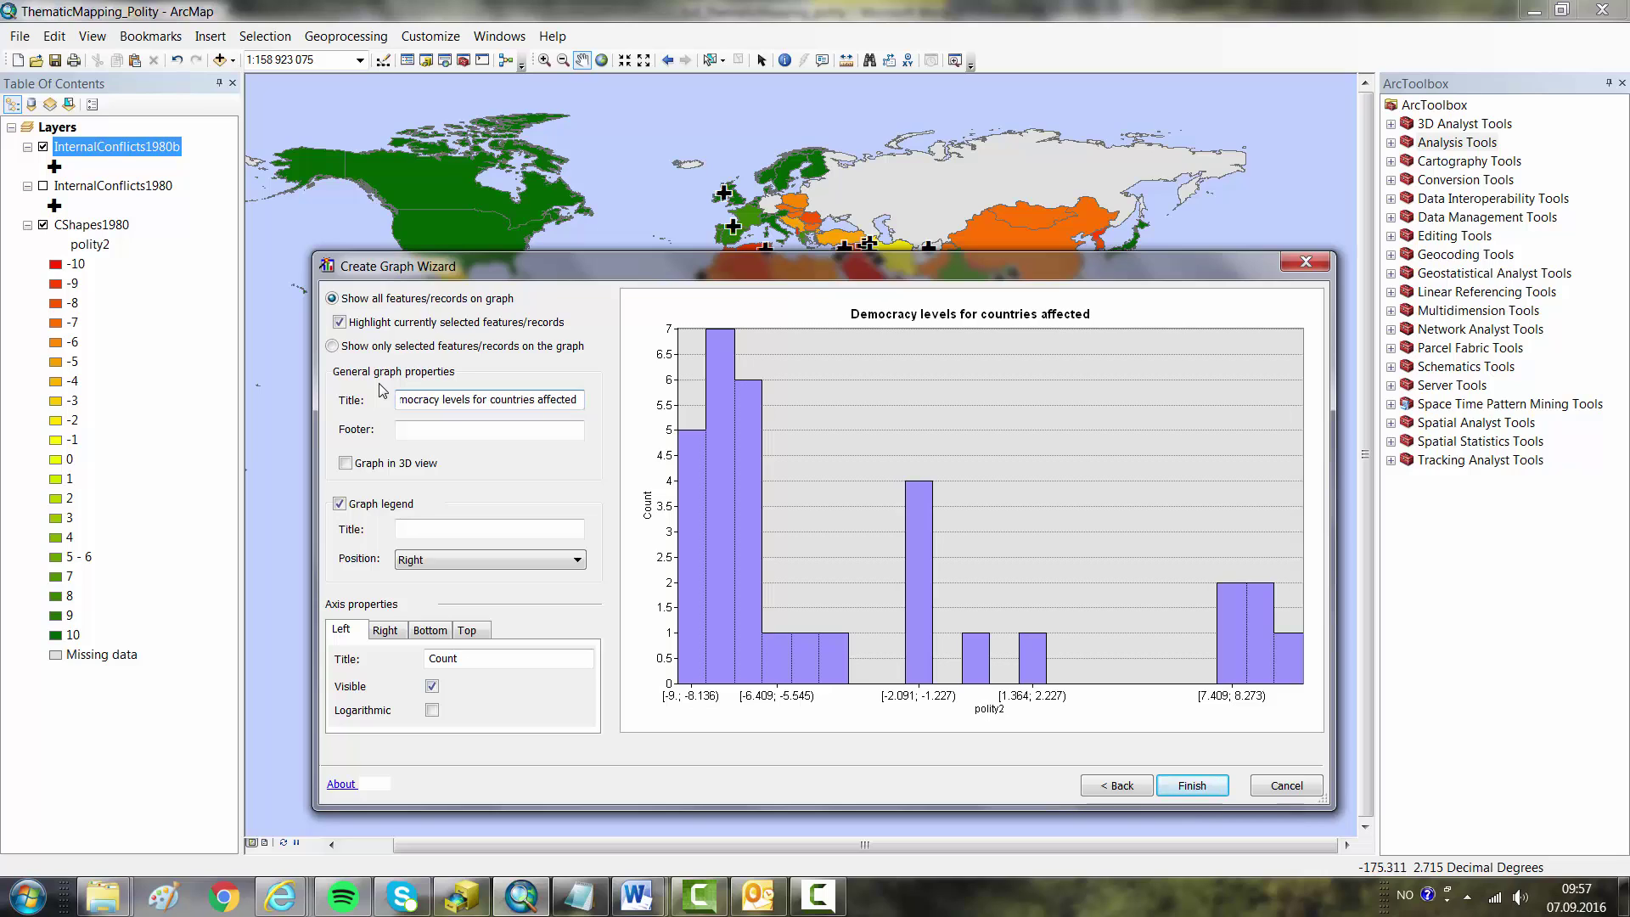
text( by)
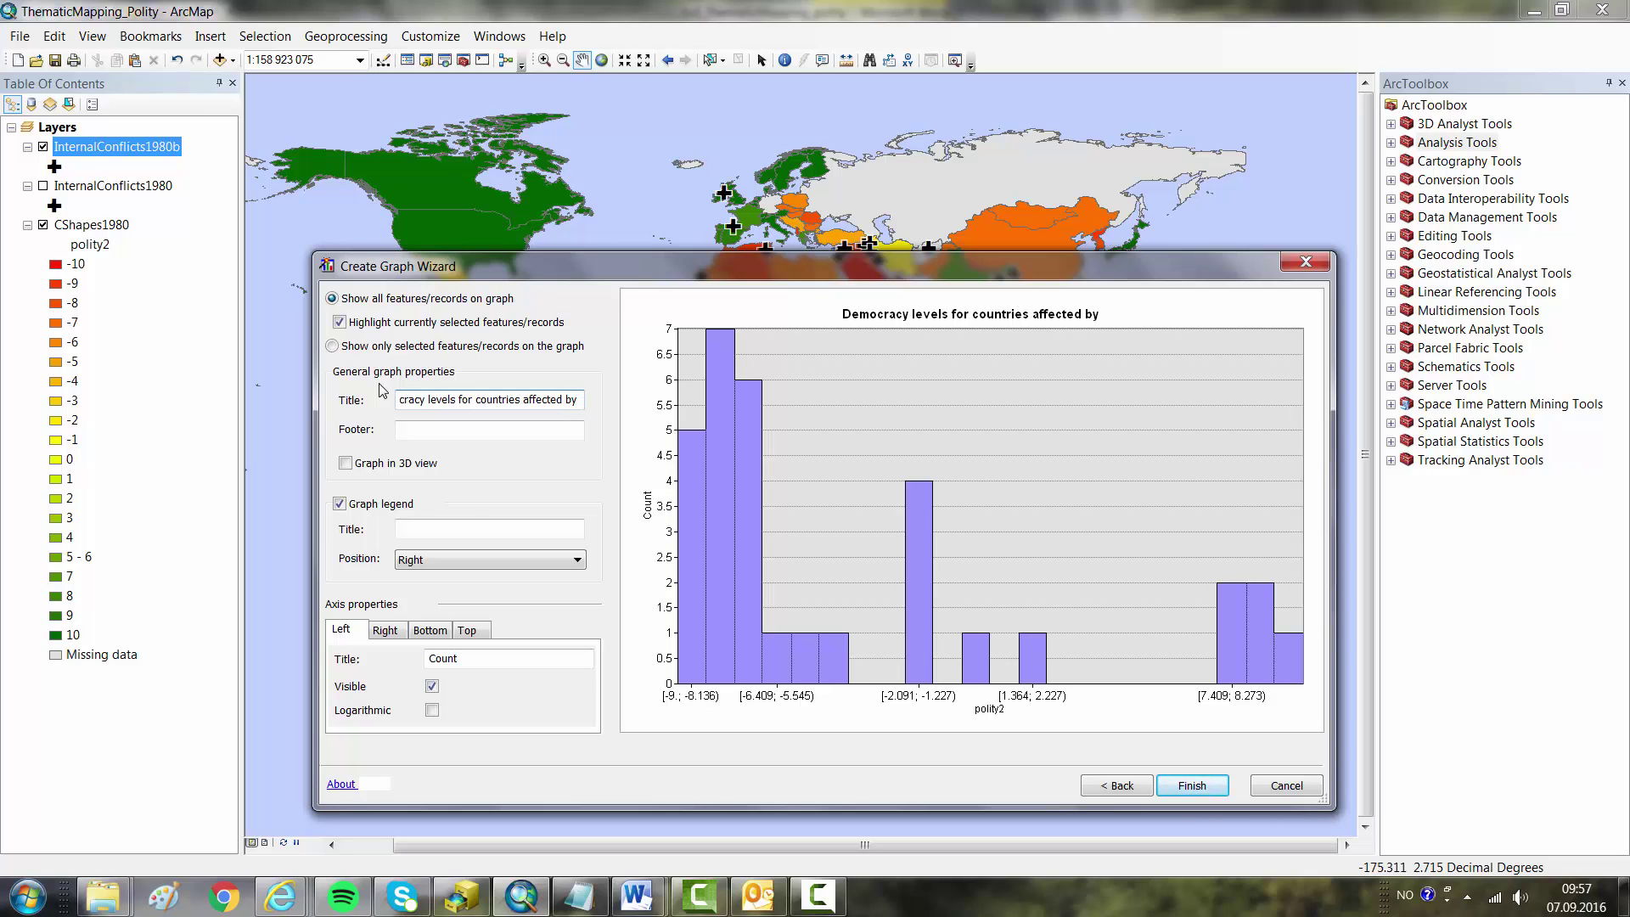
text( con)
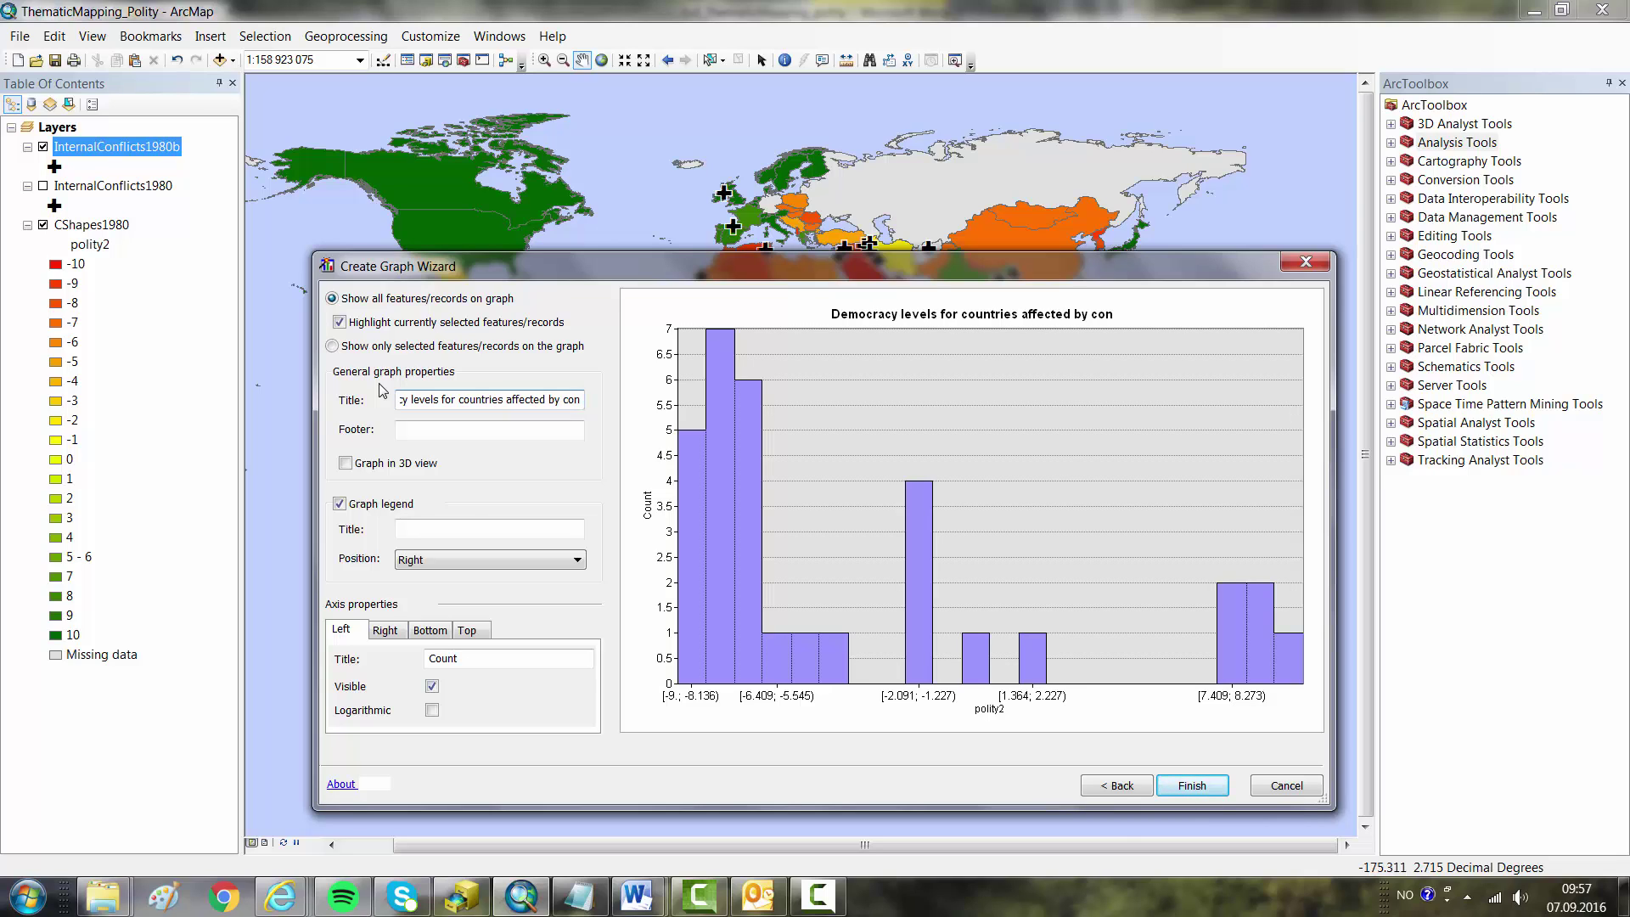
text(flic)
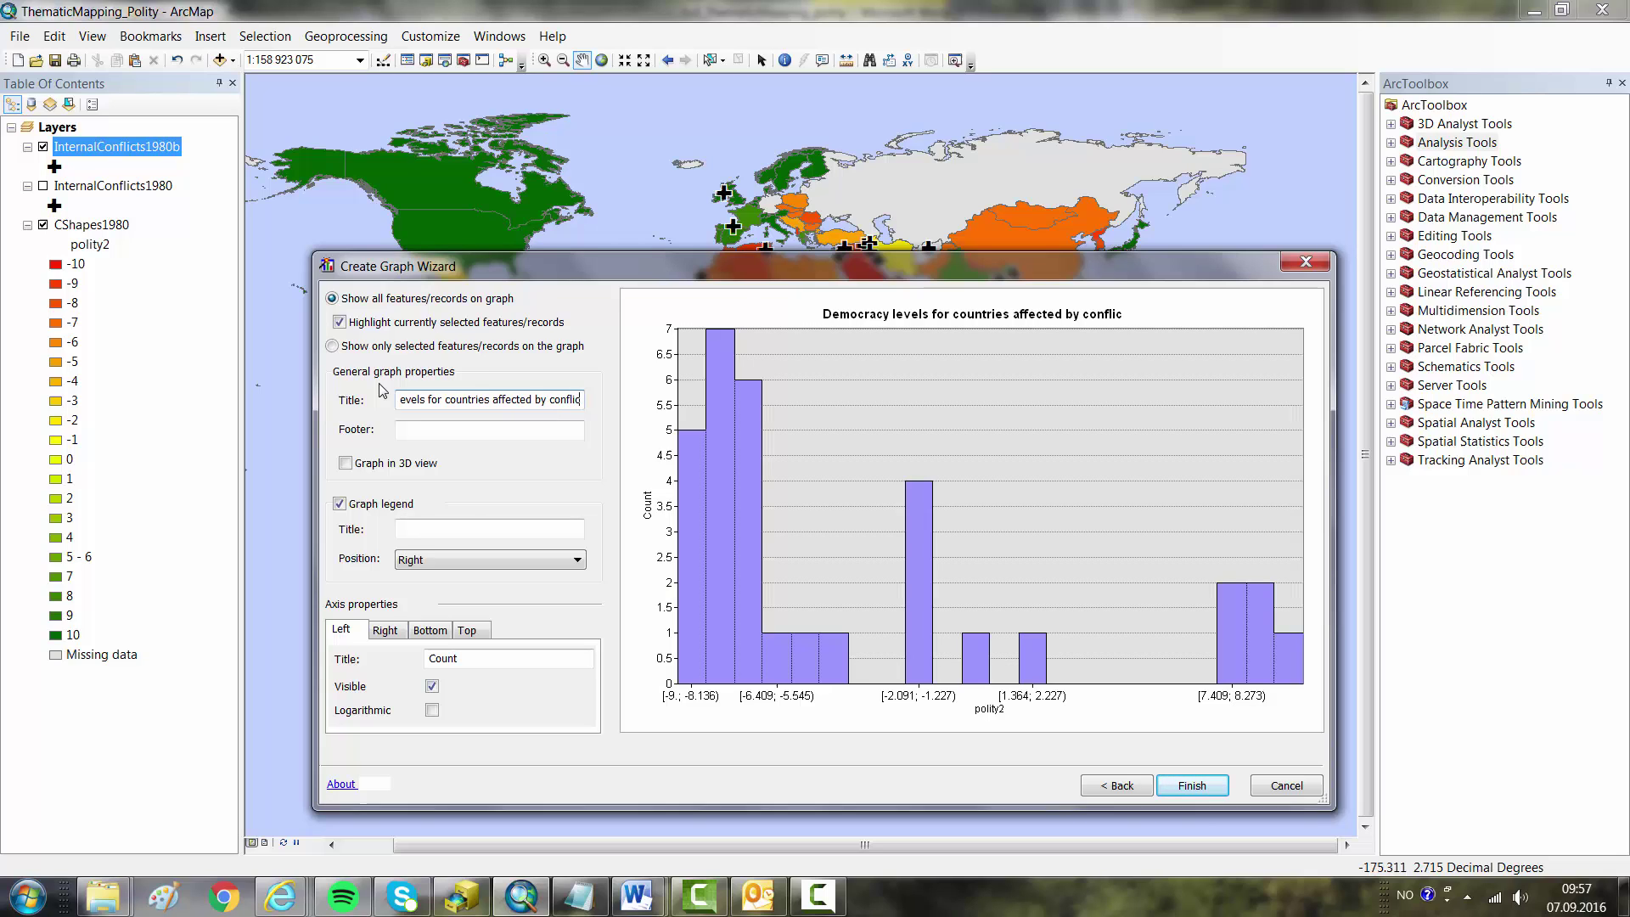
text( in 1980)
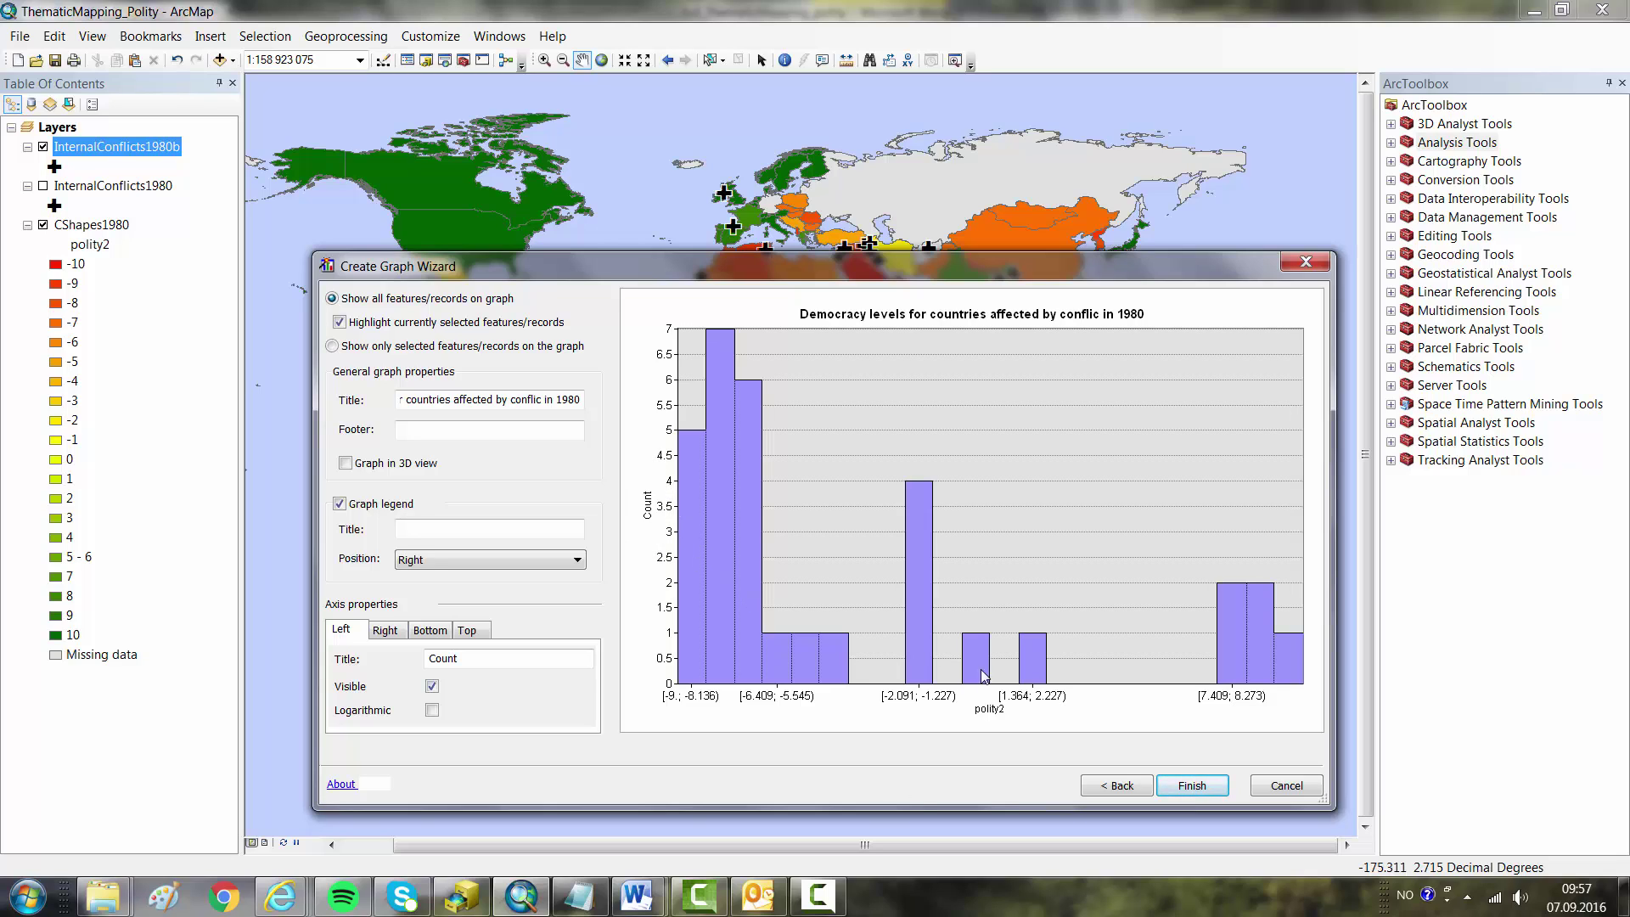
click(449, 633)
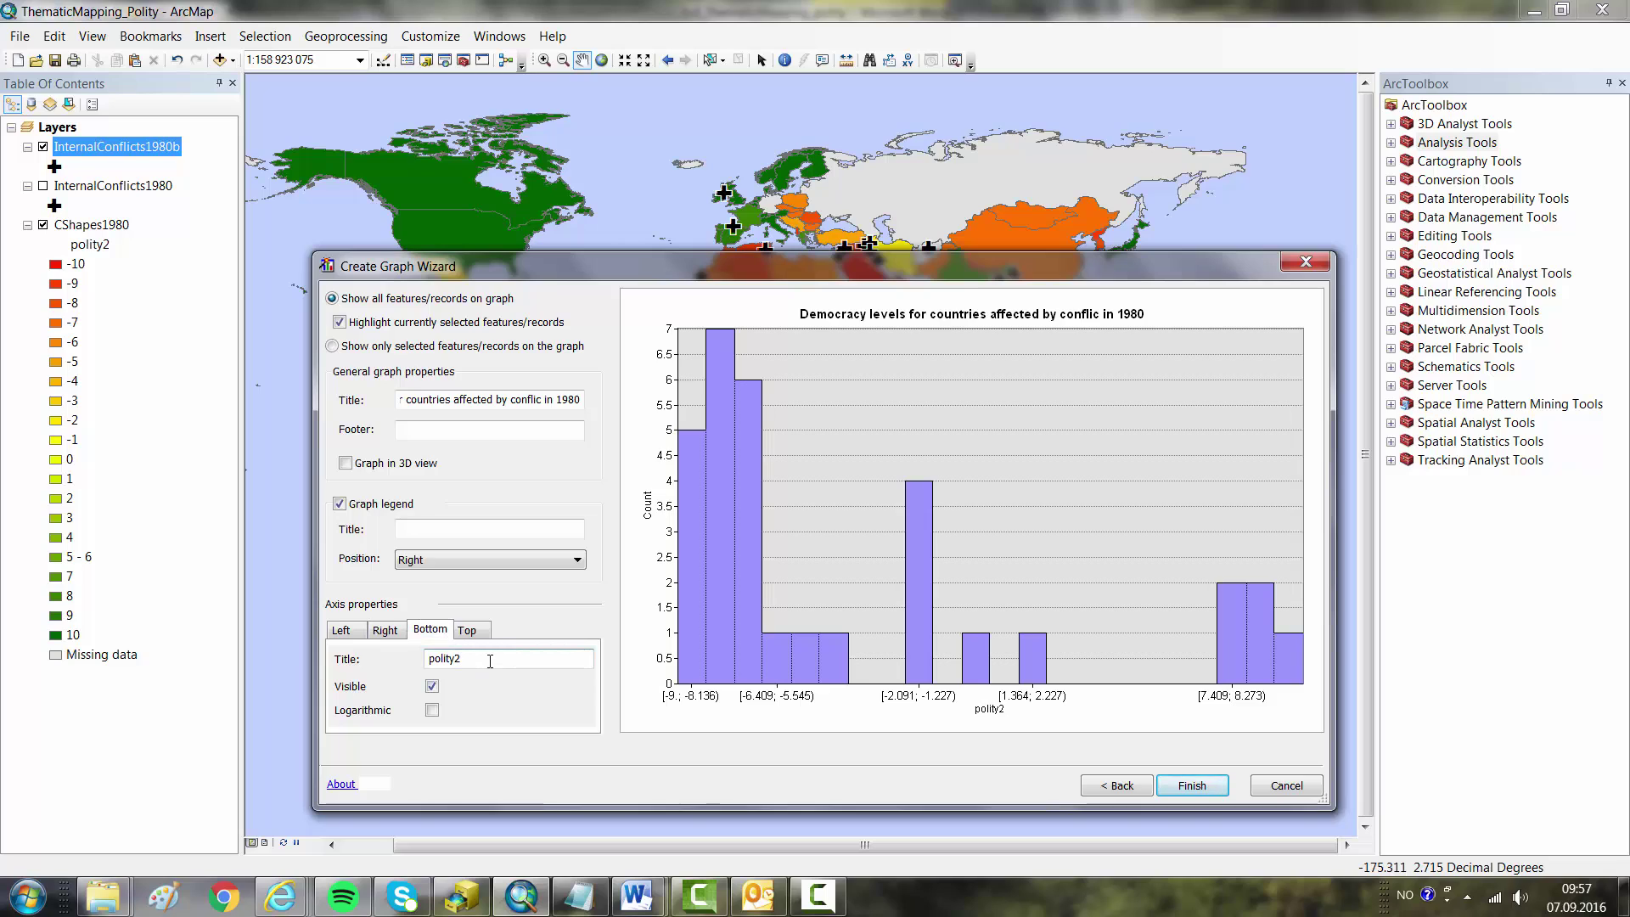
key(shift+Left)
text(index)
click(1190, 785)
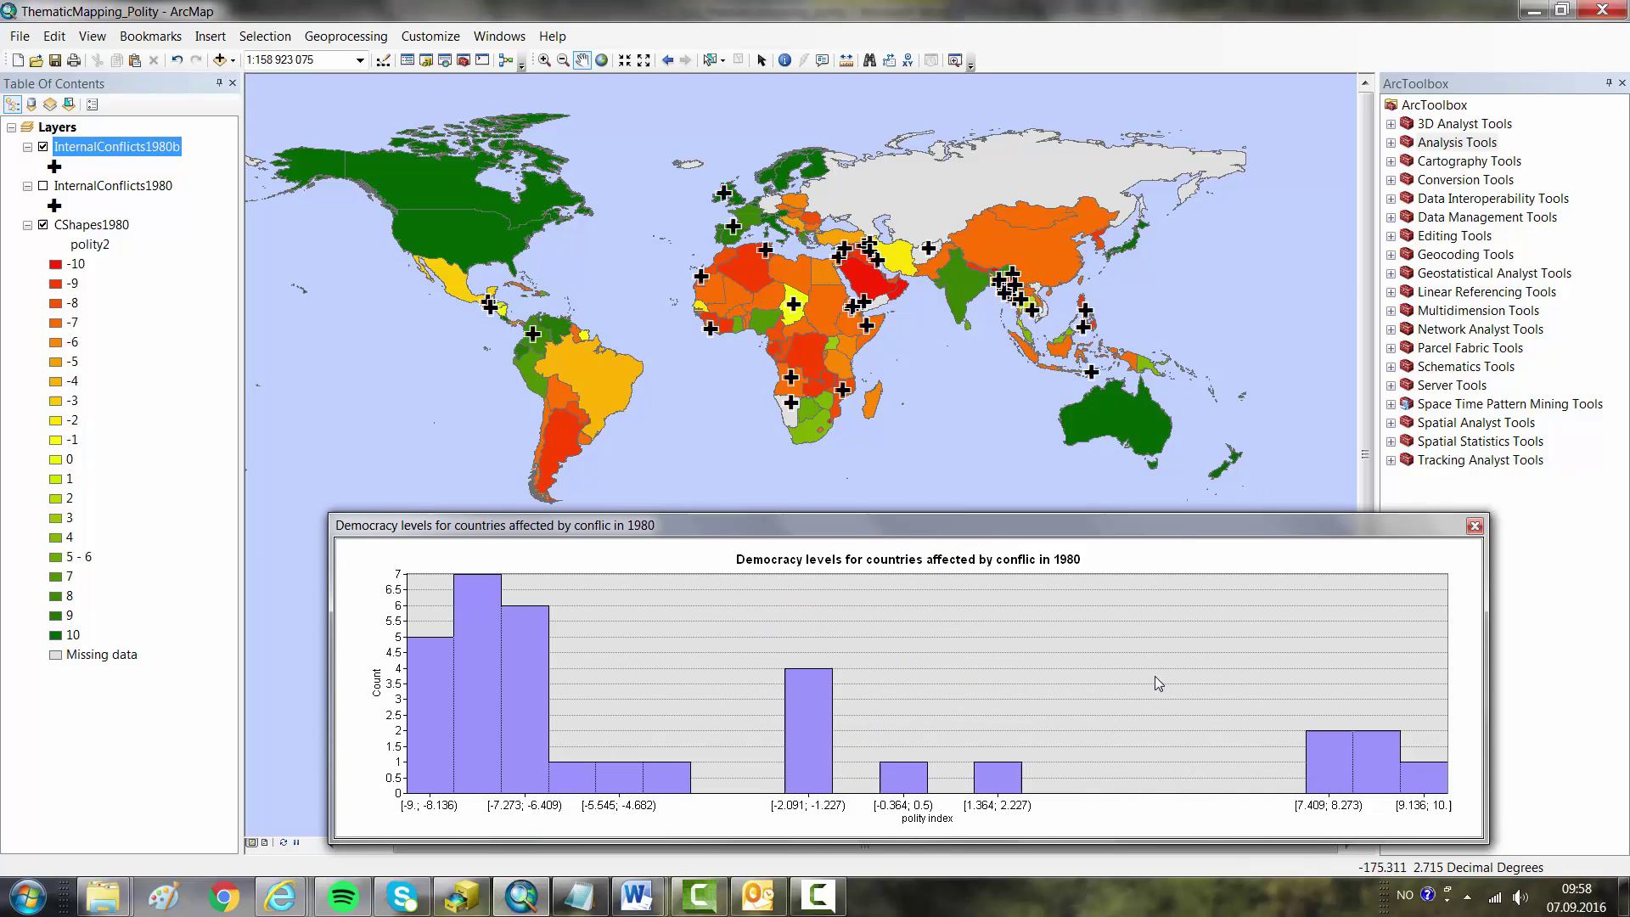
Step: Select the highest polity bars, then the lowest bins from -9 to -4.682, to highlight their map points
drag(996, 533, 947, 536)
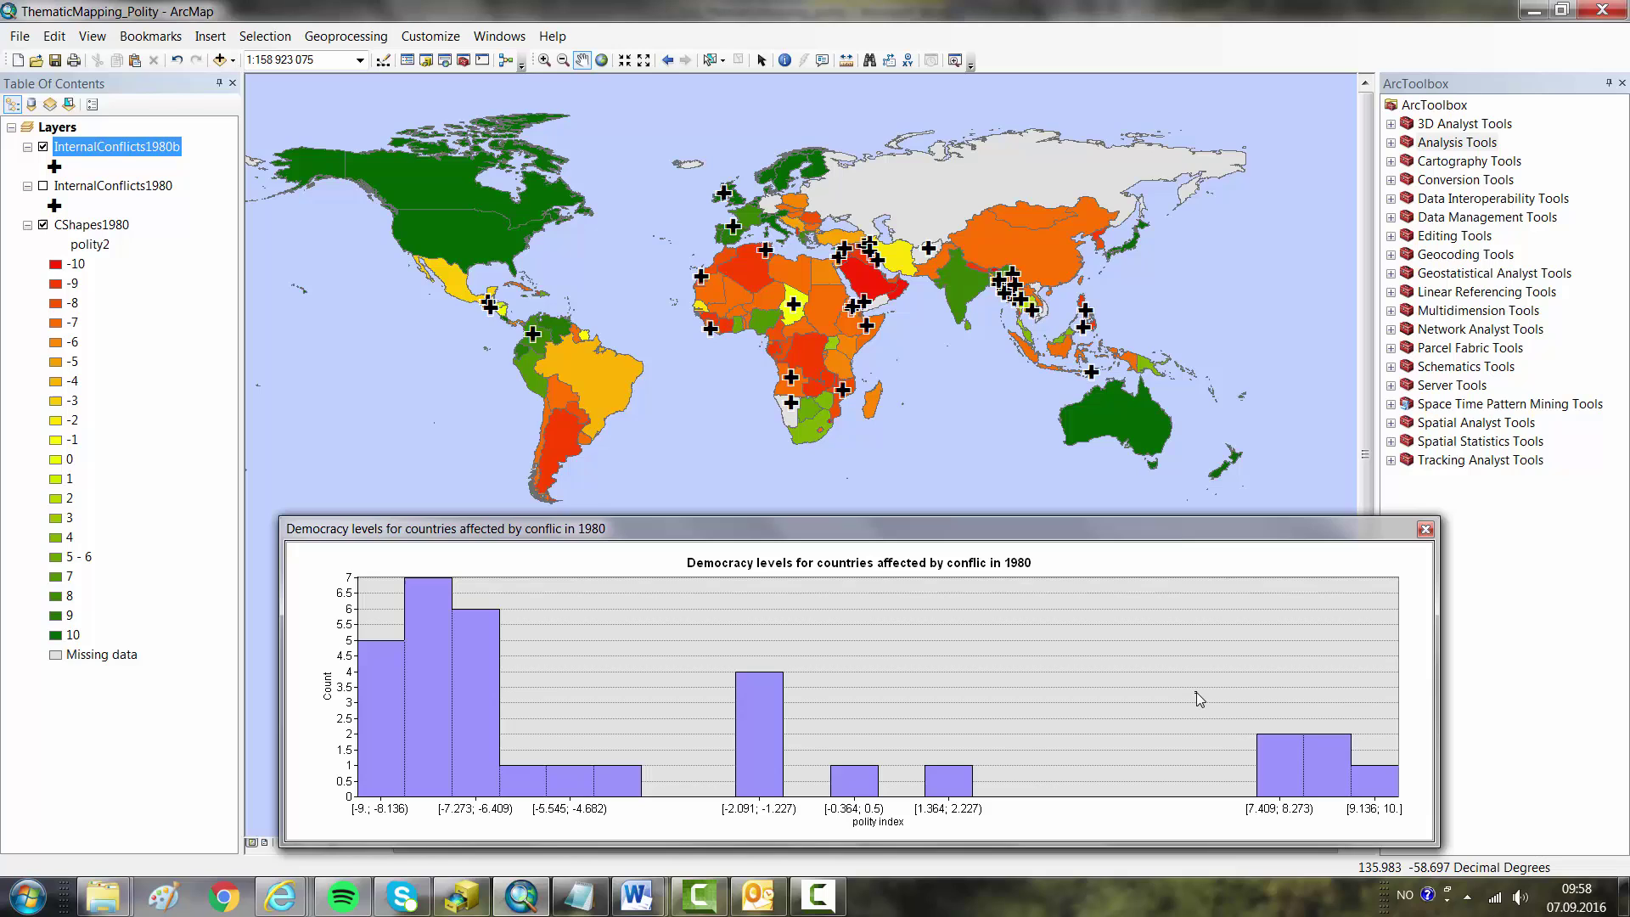
drag(1196, 691, 1414, 822)
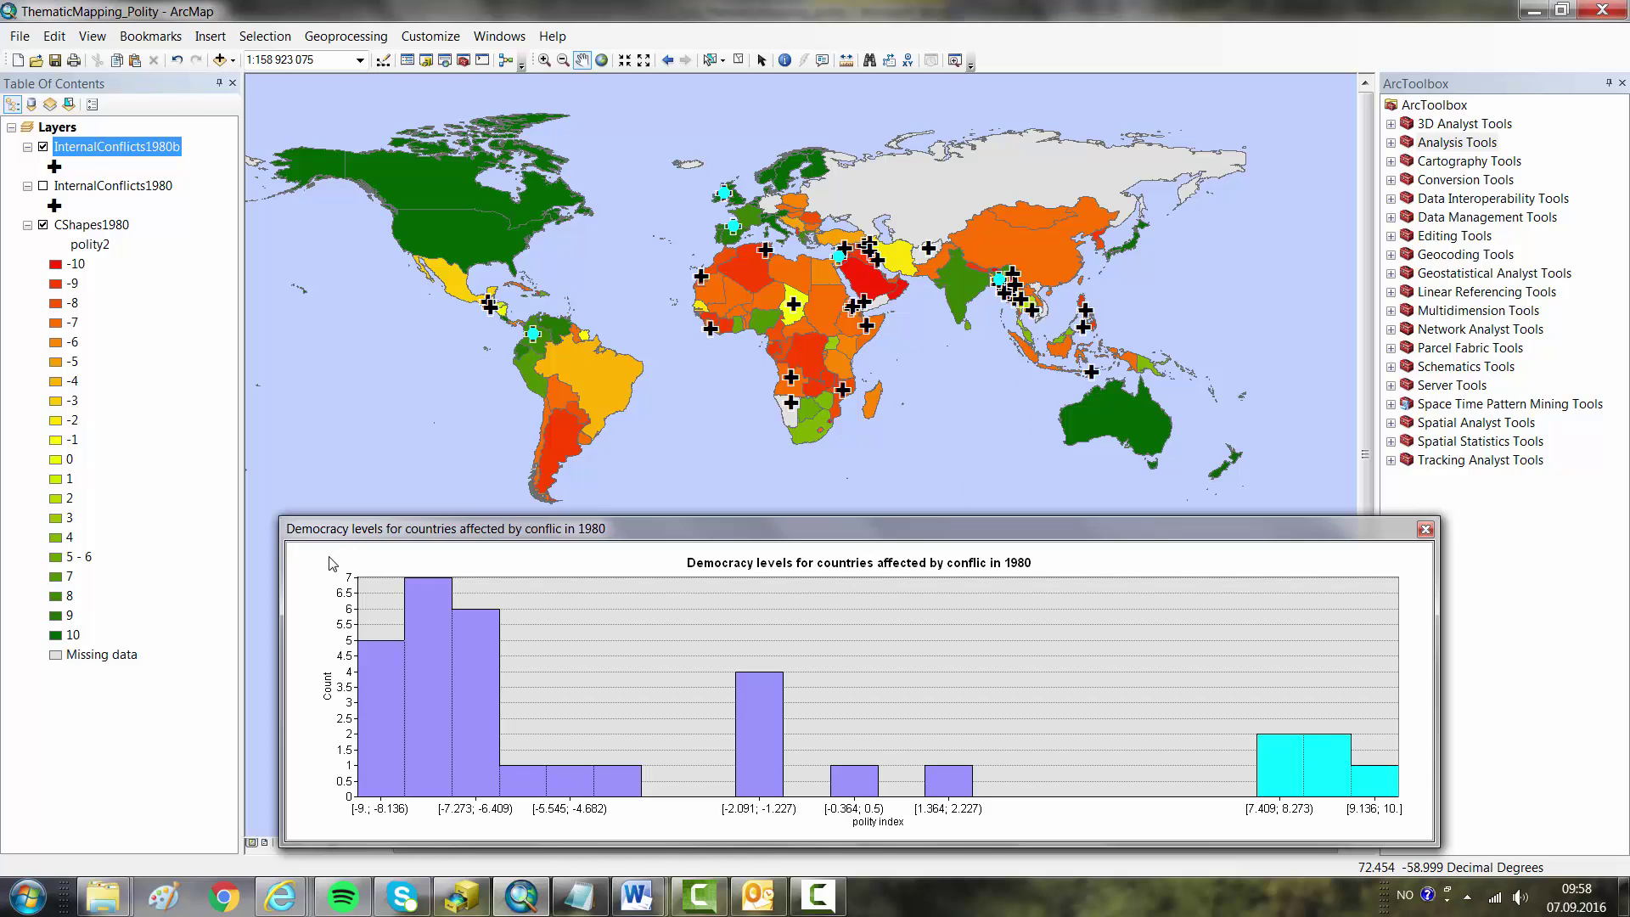
drag(328, 556, 648, 814)
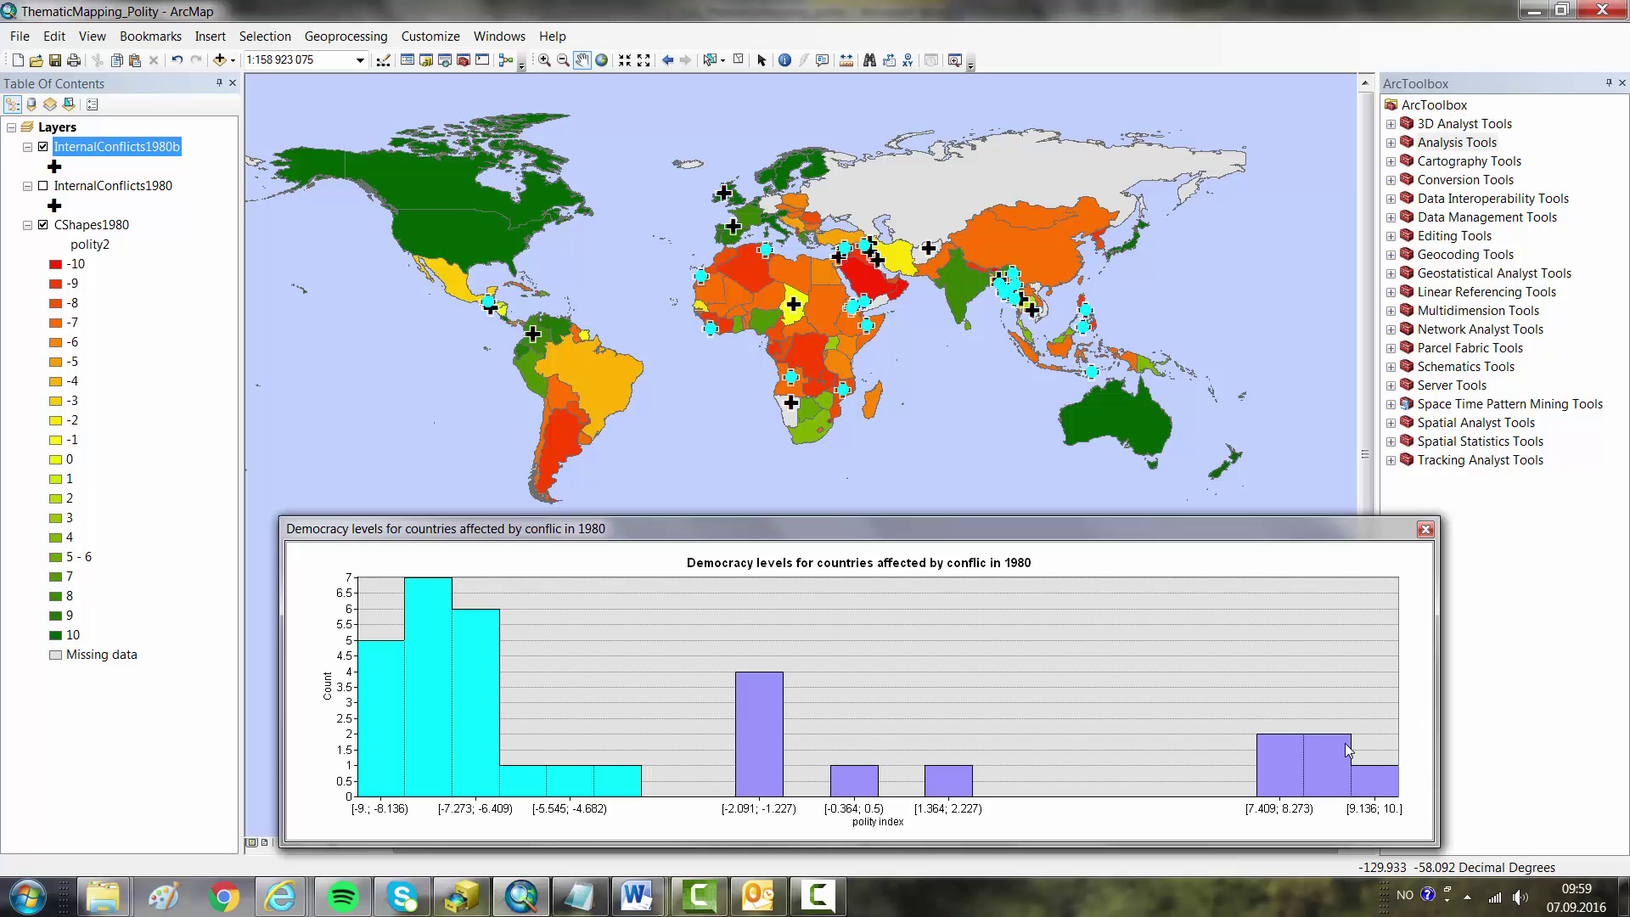
Step: Select the three middle polity bars, dismiss the colour-scheme warning, then clear all selected features
drag(690, 643, 1060, 815)
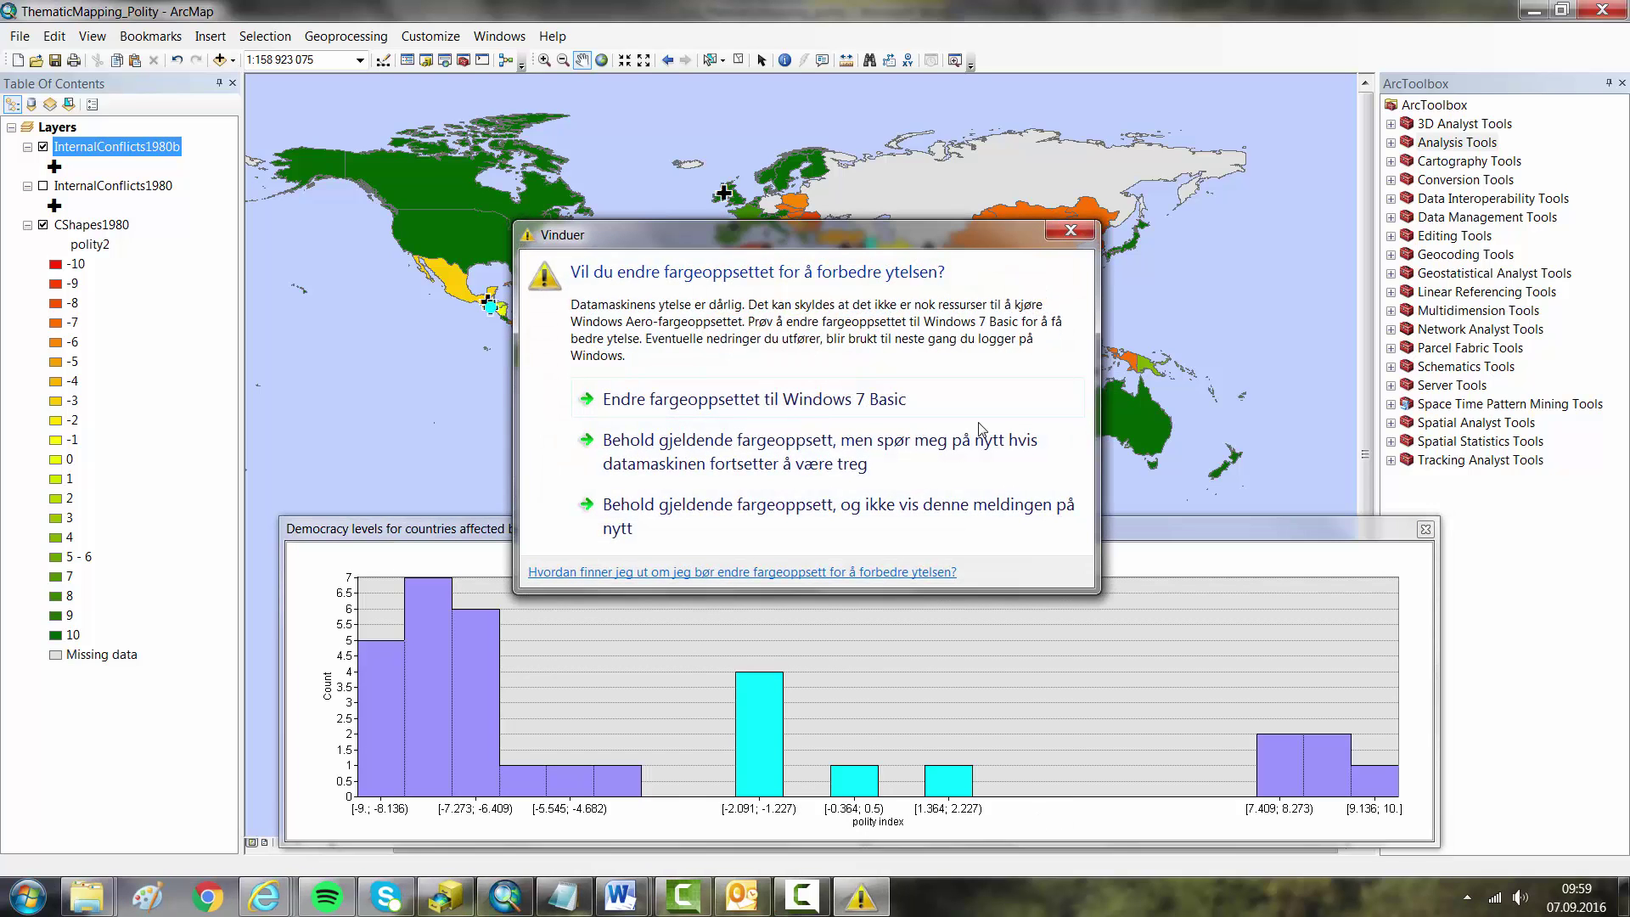
click(1070, 232)
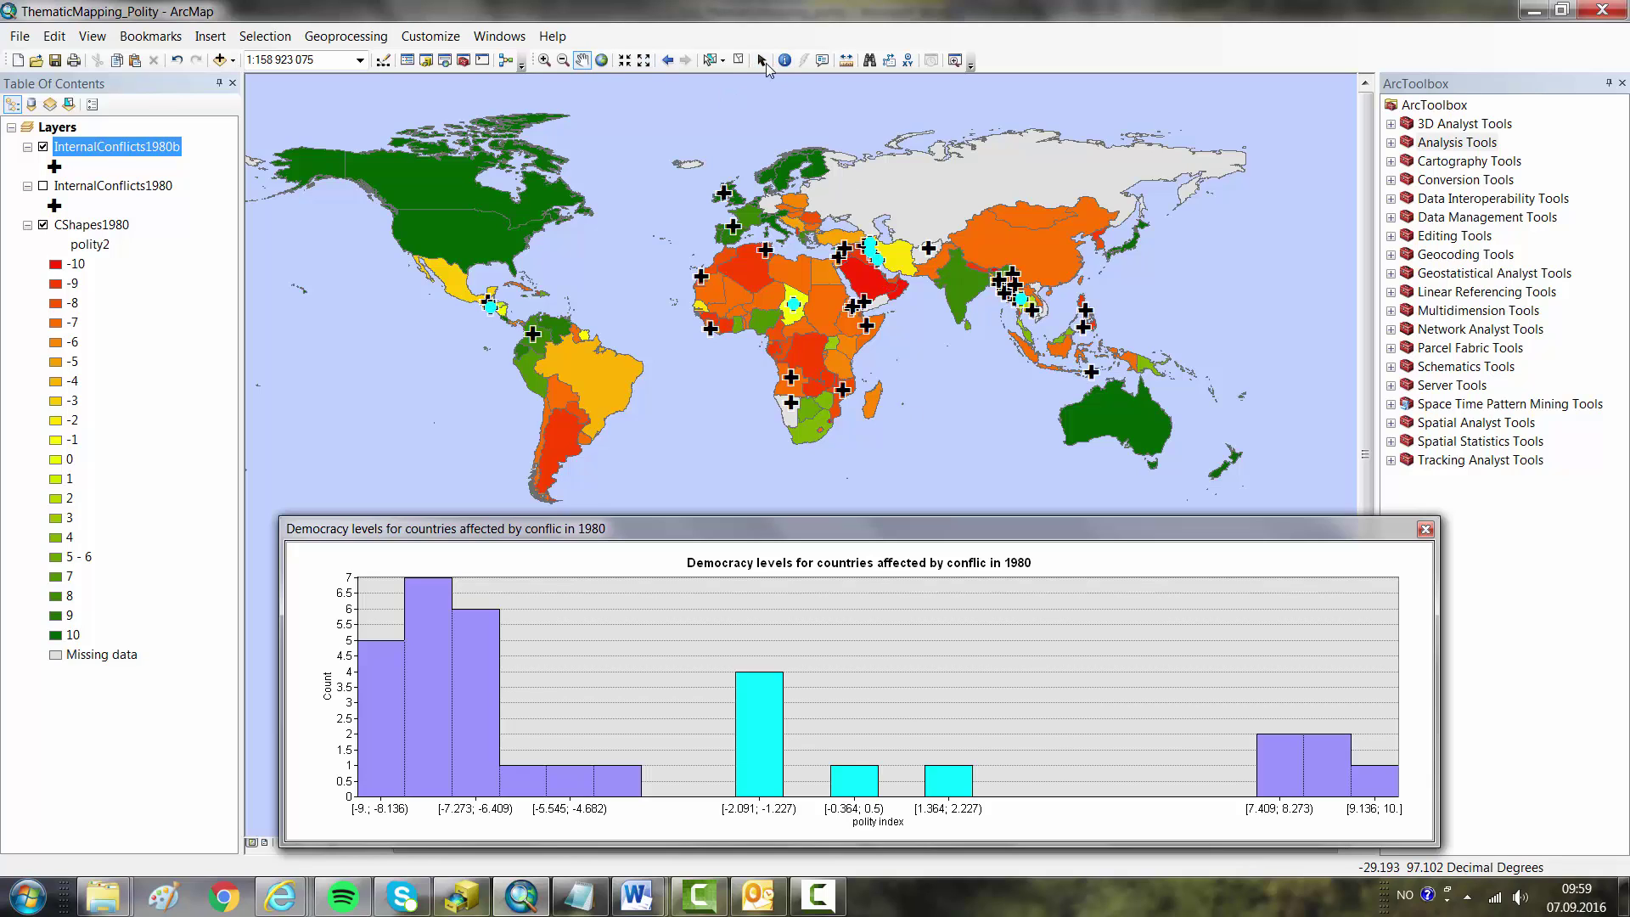
click(737, 60)
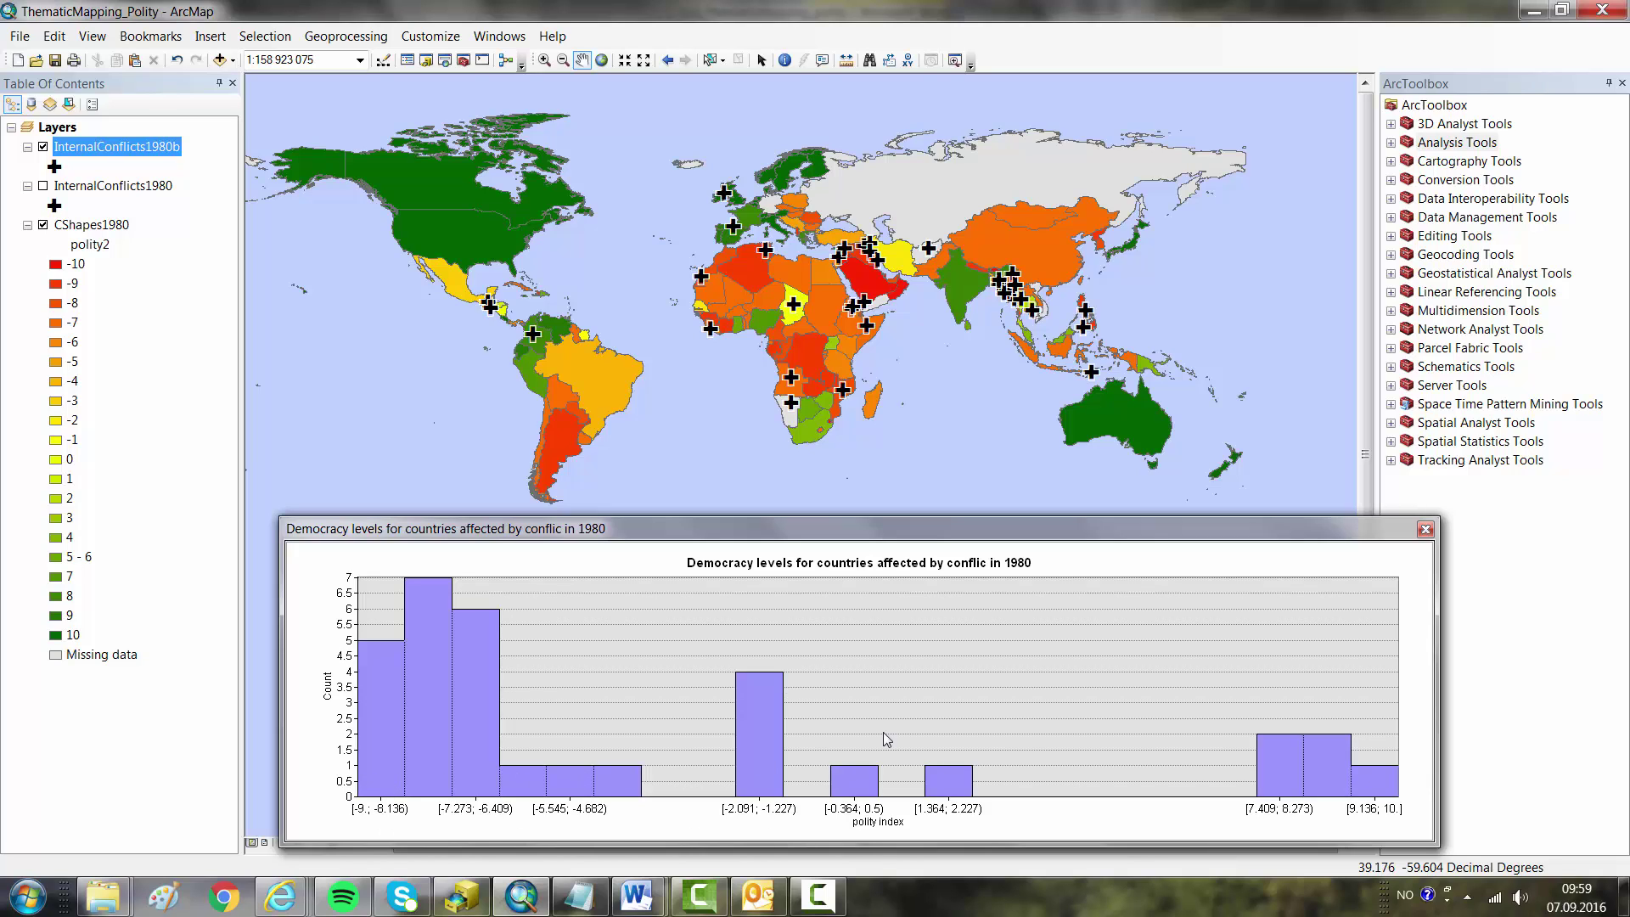
right_click(1045, 762)
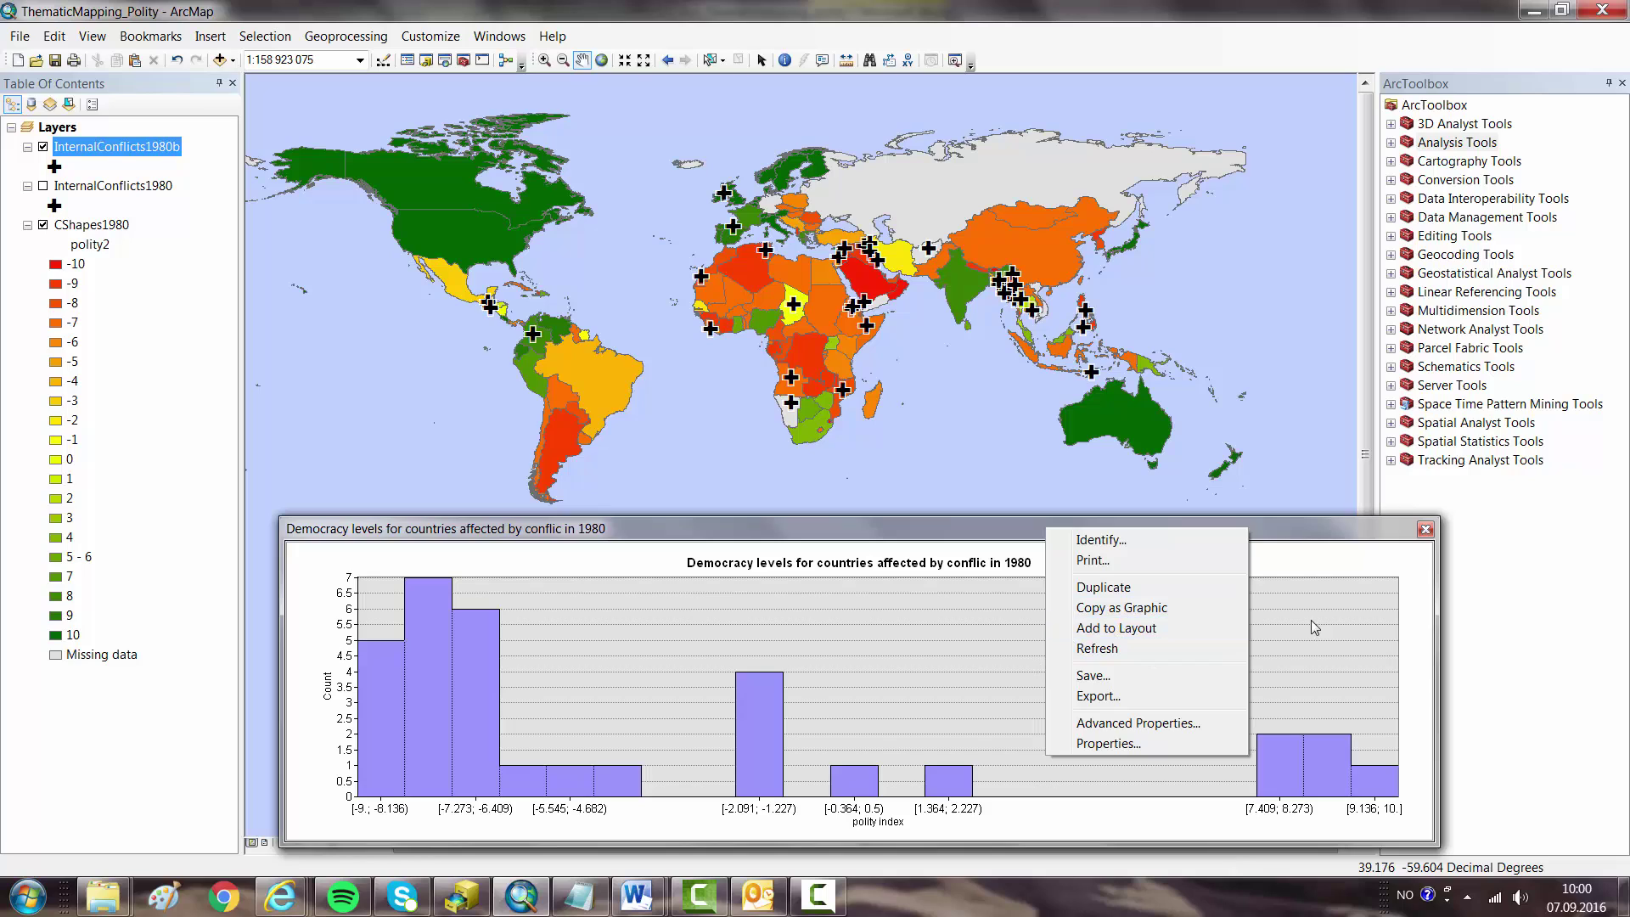
click(1303, 613)
right_click(1103, 640)
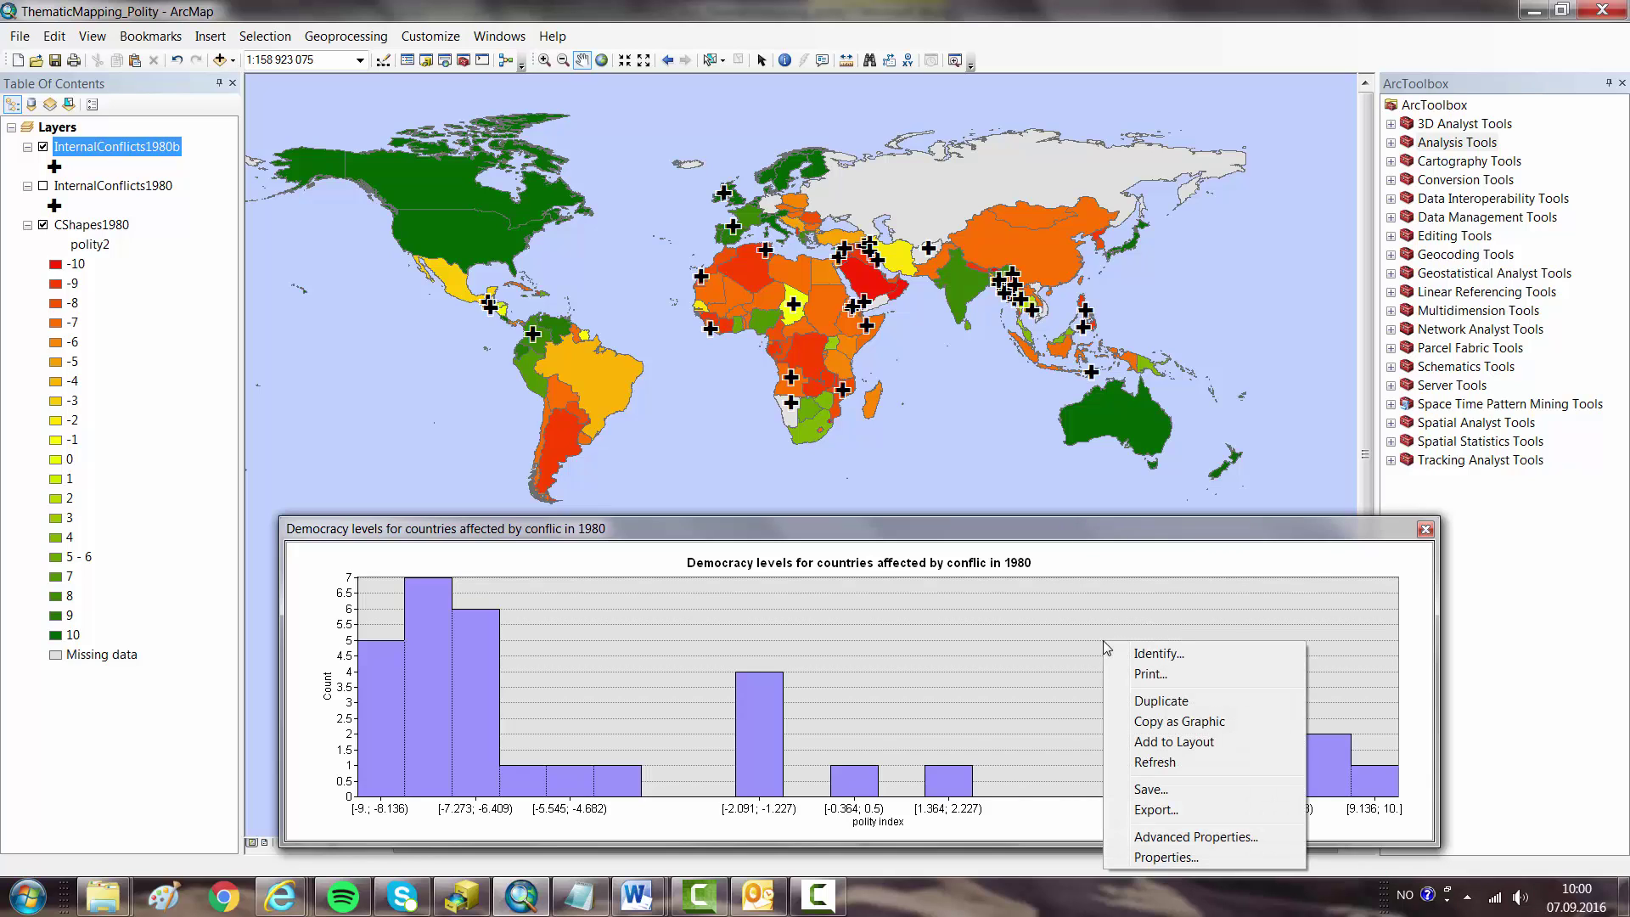
click(1040, 618)
right_click(900, 626)
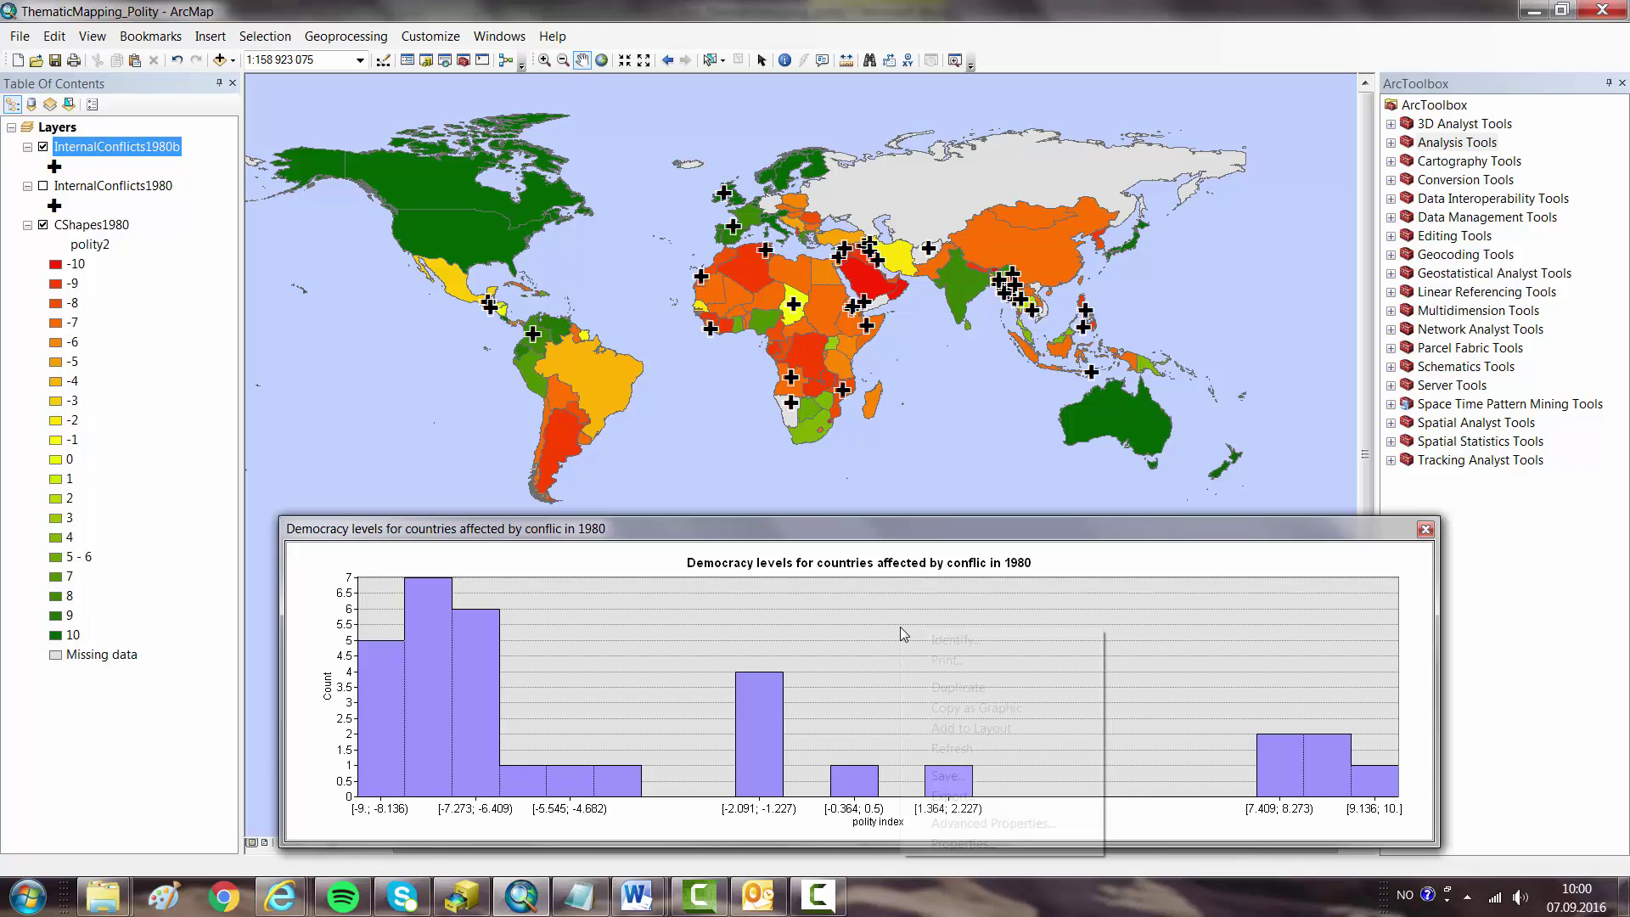
click(873, 642)
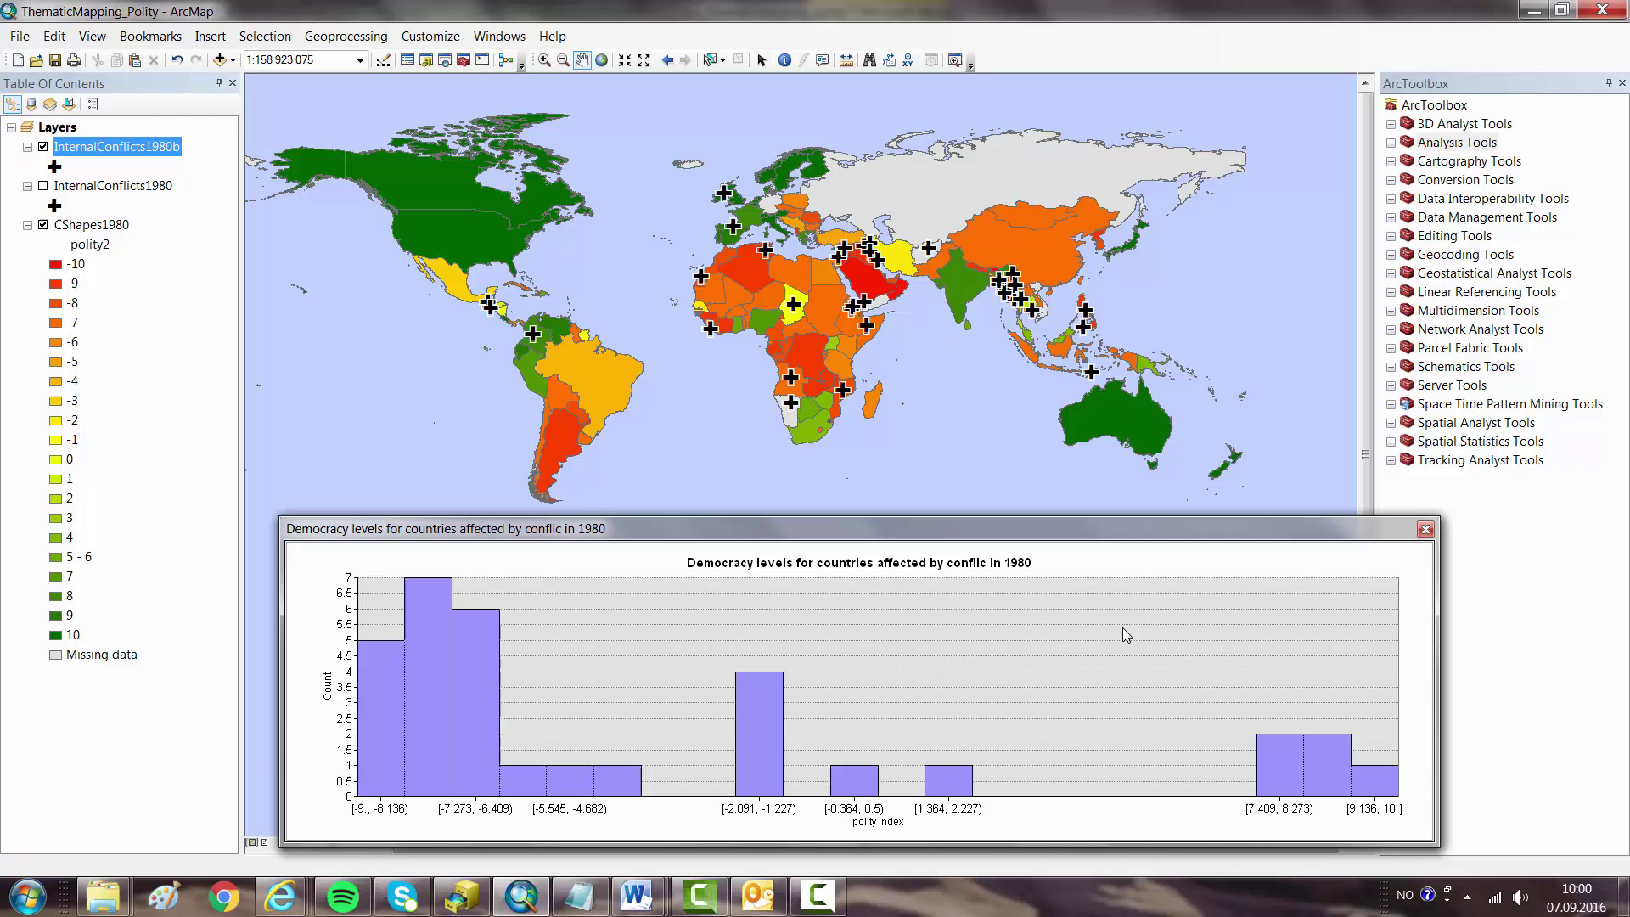